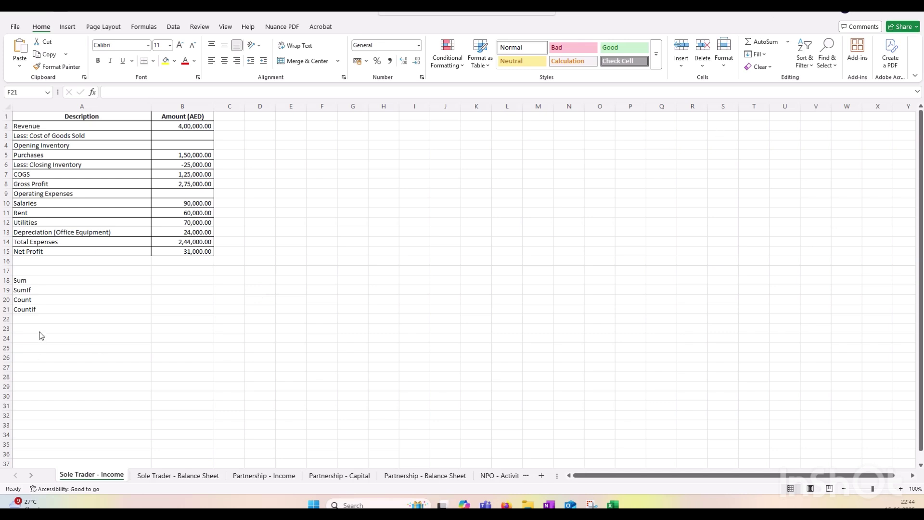
# Enter the formula =SUM(B2:B15) in cell B18 beside the Sum label.
pyautogui.moveTo(23, 274)
pyautogui.mouseDown()
pyautogui.moveTo(10, 281)
pyautogui.moveTo(35, 288)
pyautogui.moveTo(16, 276)
pyautogui.mouseUp()
pyautogui.moveTo(21, 279)
pyautogui.mouseDown()
pyautogui.moveTo(50, 286)
pyautogui.moveTo(5, 278)
pyautogui.moveTo(49, 280)
pyautogui.mouseUp()
pyautogui.click(39, 283)
pyautogui.click(182, 281)
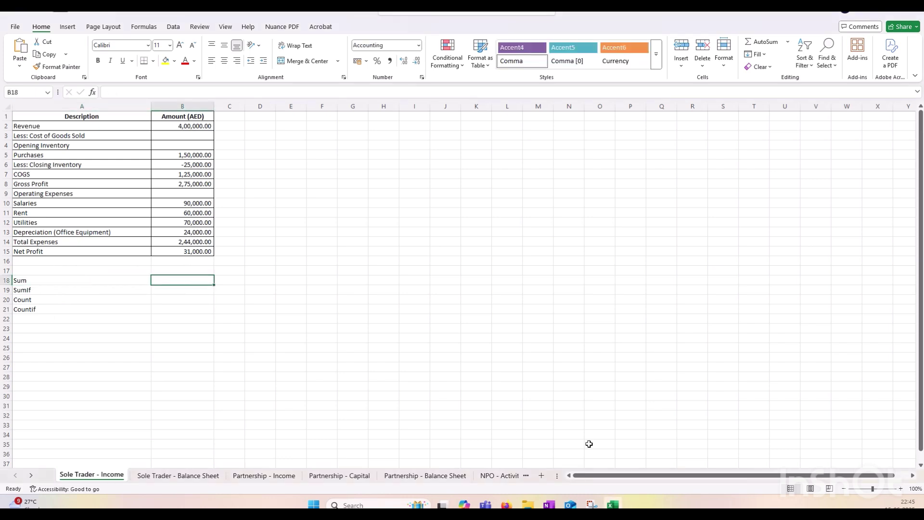
pyautogui.write('=sum')
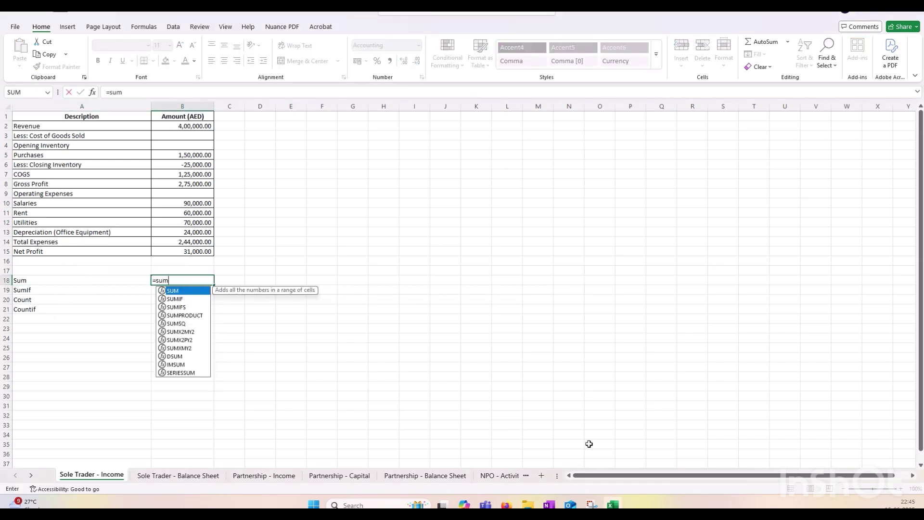
pyautogui.doubleClick(178, 292)
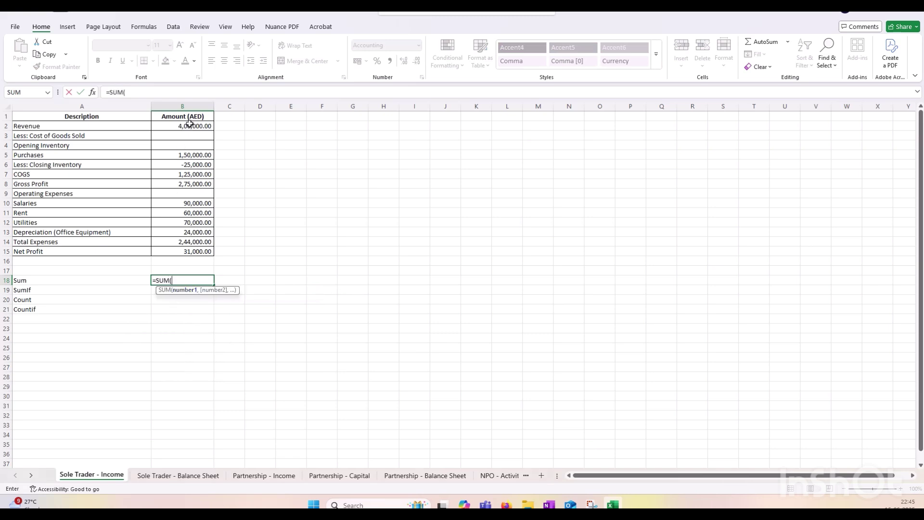
pyautogui.moveTo(189, 123); pyautogui.dragTo(203, 253)
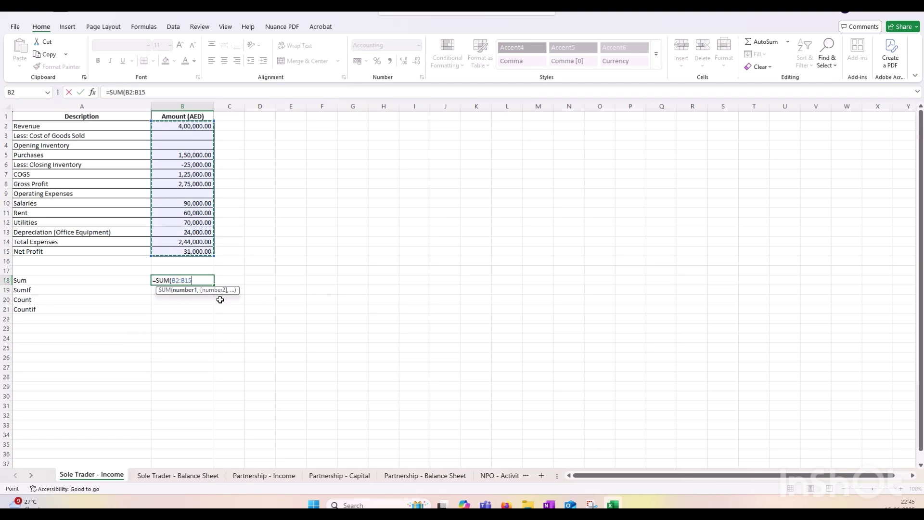
pyautogui.write(')')
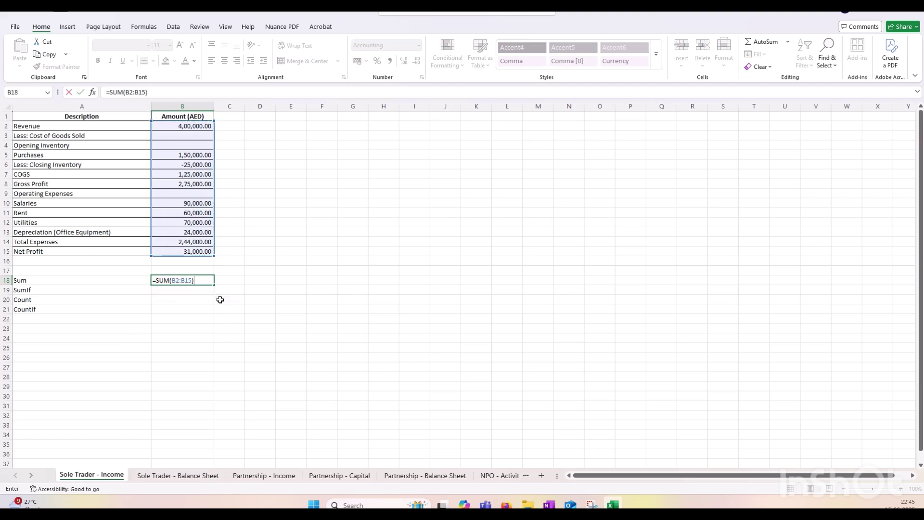
pyautogui.press('Return')
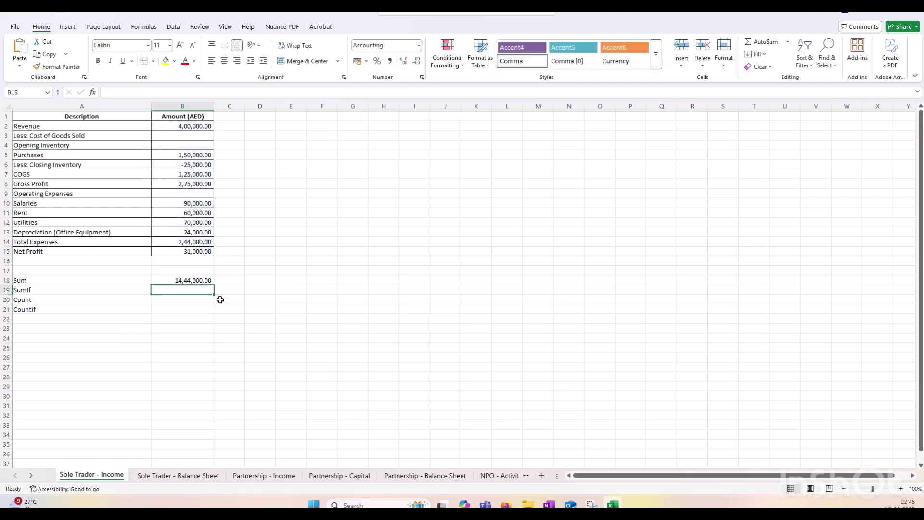
# Replace the formula in B18 with =SUM(B2,B5,B8,B12,B14) to add only those individual amounts.
pyautogui.press('Up')
pyautogui.write('=')
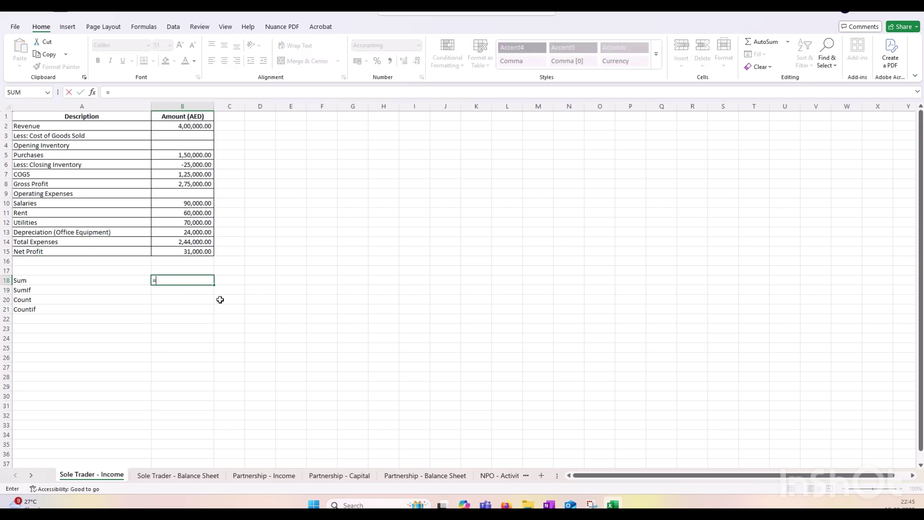
pyautogui.write('sum')
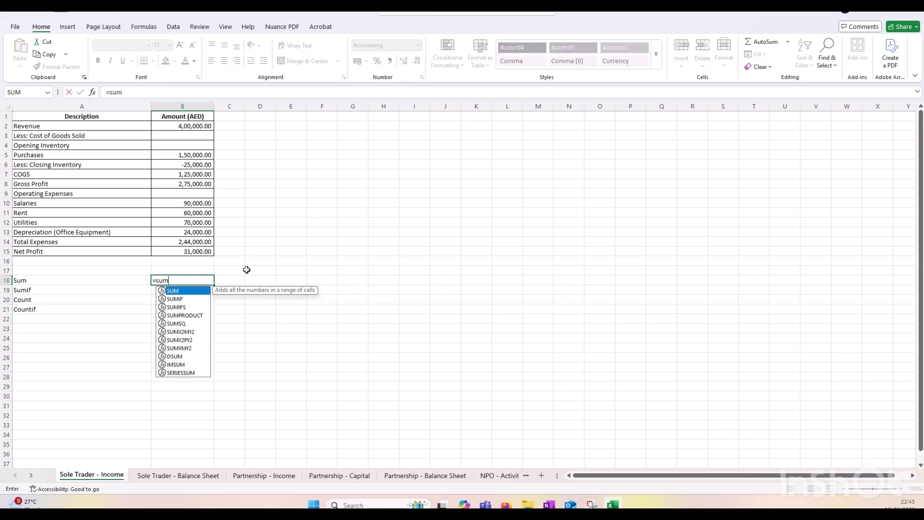
pyautogui.doubleClick(179, 292)
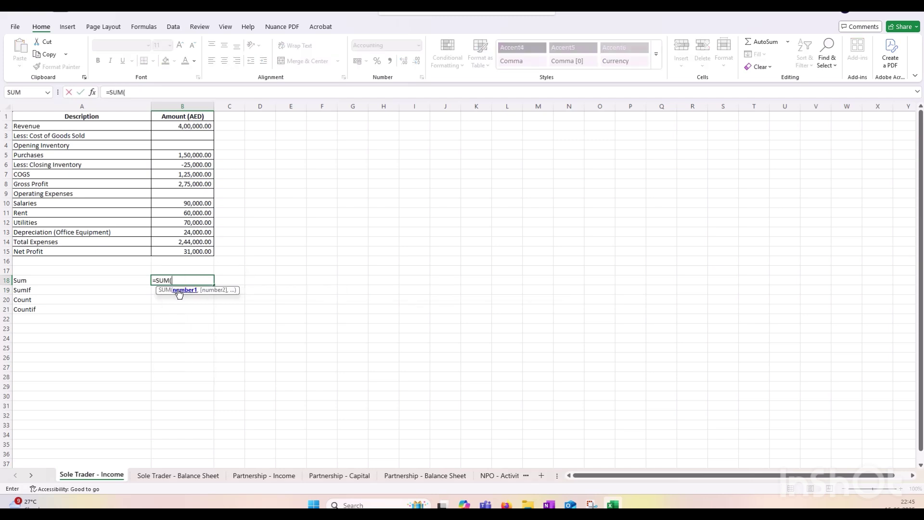
pyautogui.click(190, 126)
pyautogui.write(',')
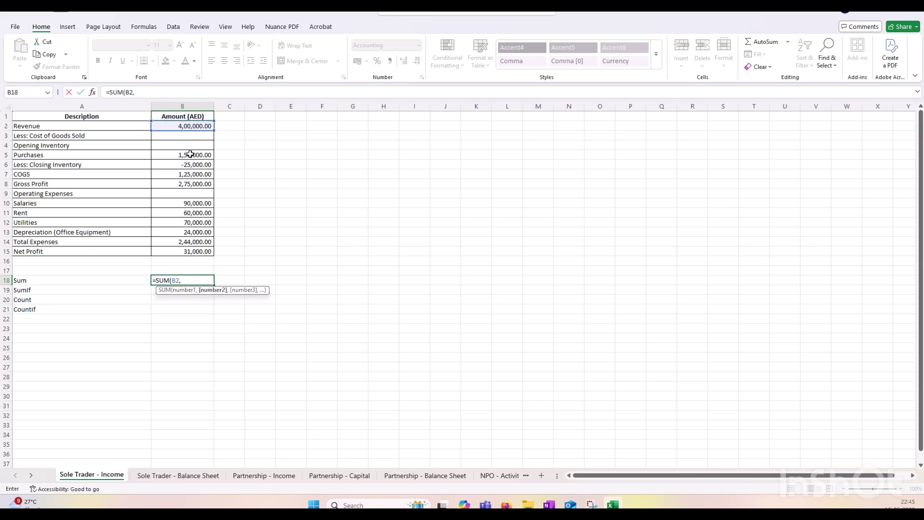
pyautogui.click(192, 155)
pyautogui.write(',')
pyautogui.click(195, 183)
pyautogui.write(',')
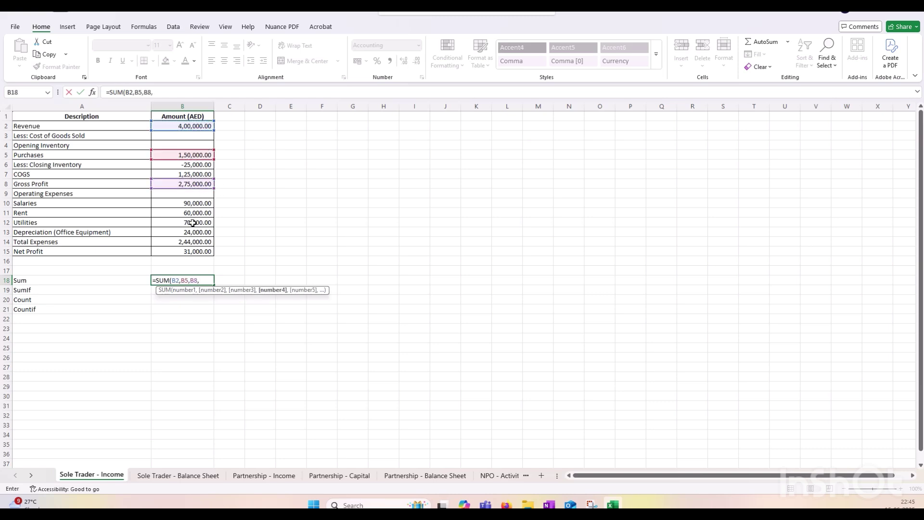
pyautogui.click(194, 223)
pyautogui.write(',')
pyautogui.click(197, 241)
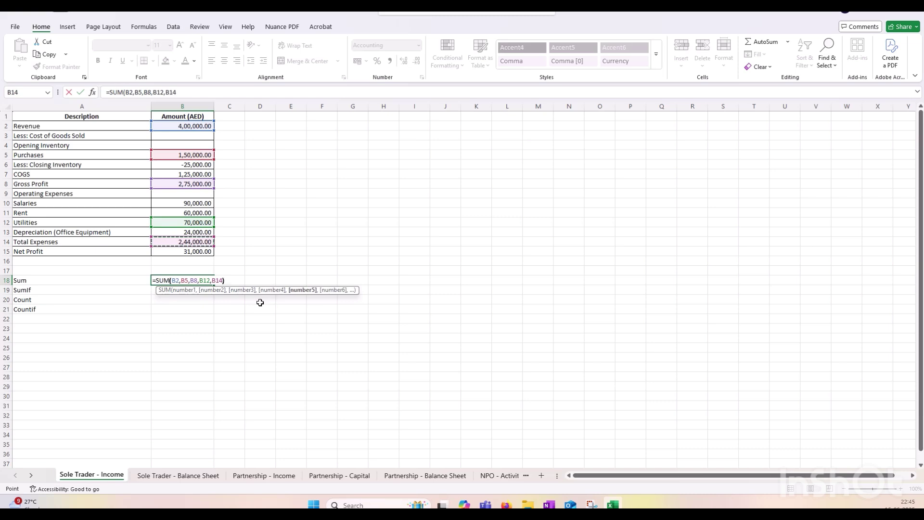
pyautogui.write(')')
pyautogui.press('Return')
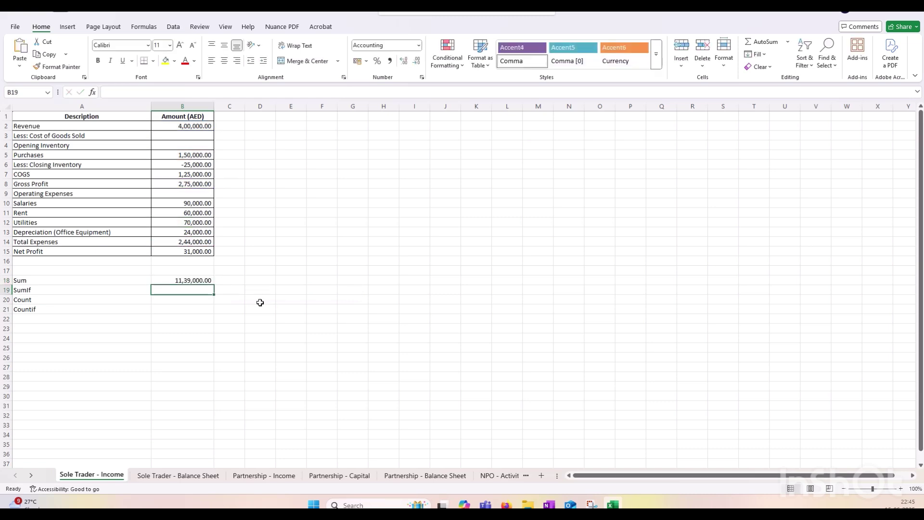
# Replace the formula in B18 using AutoSum's Sum function, extending its range to B2:B17.
pyautogui.press('Up')
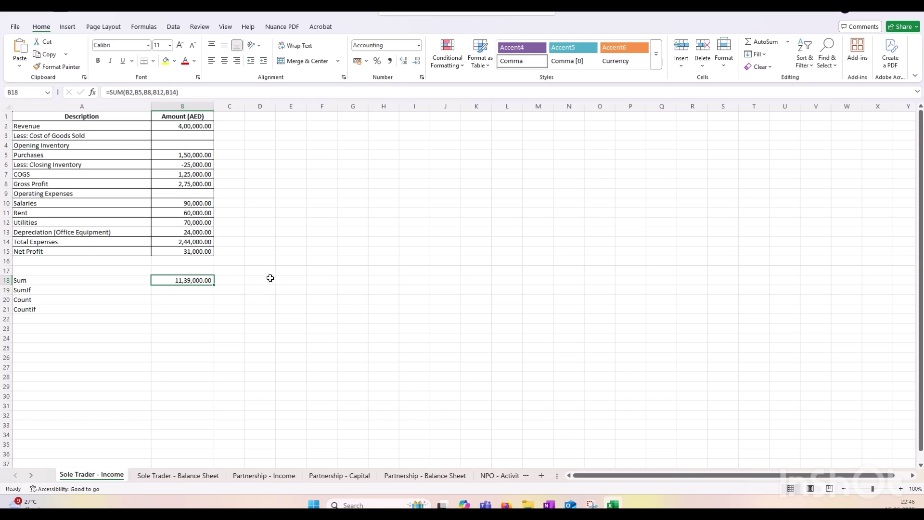
pyautogui.click(150, 29)
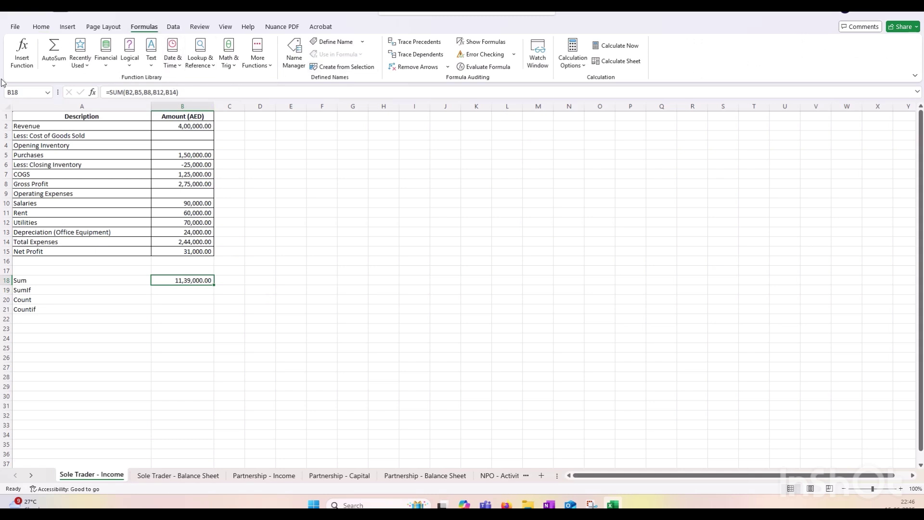
pyautogui.click(54, 66)
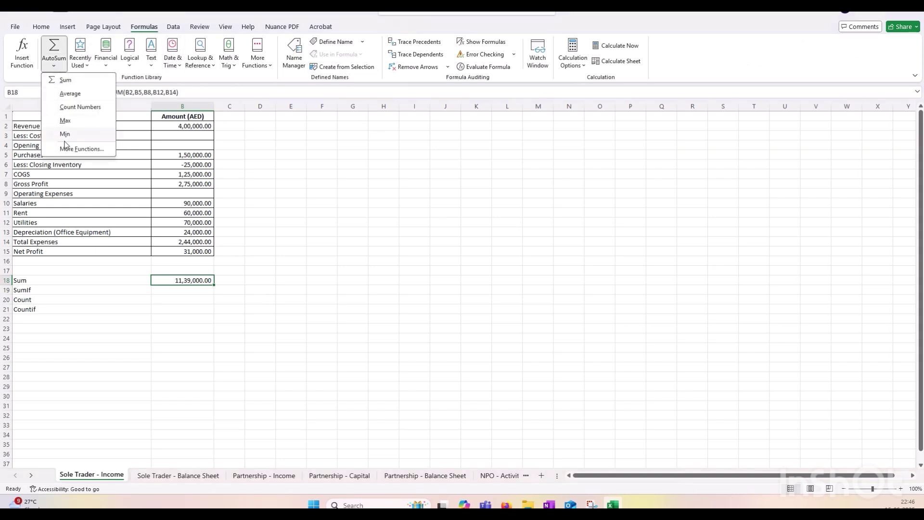
pyautogui.click(64, 80)
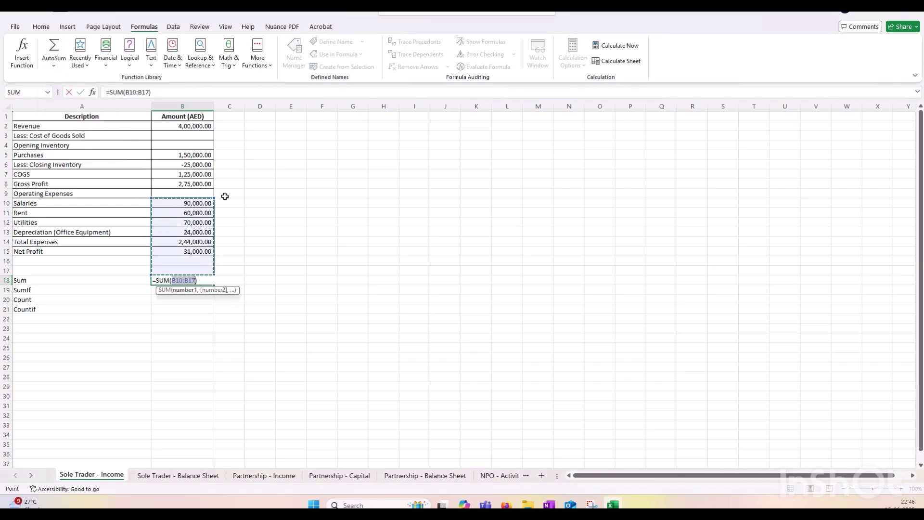
pyautogui.moveTo(213, 198); pyautogui.dragTo(209, 119)
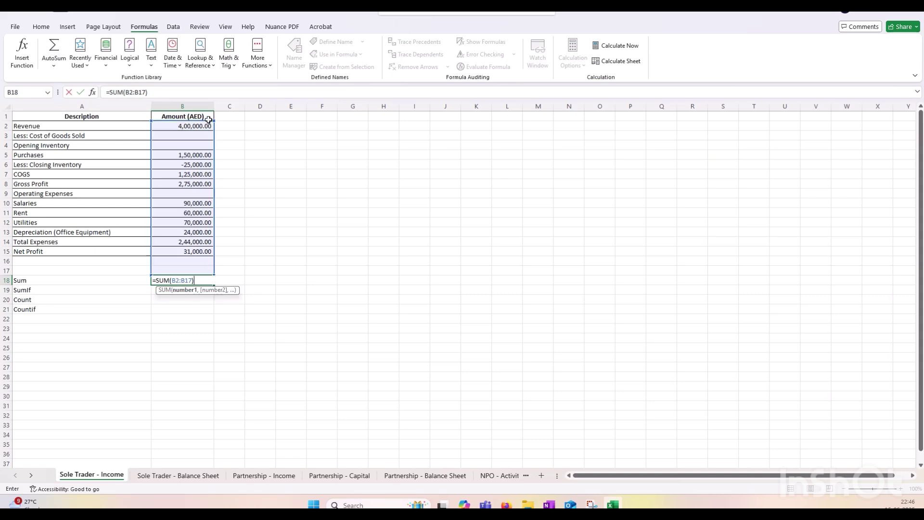
pyautogui.press('Return')
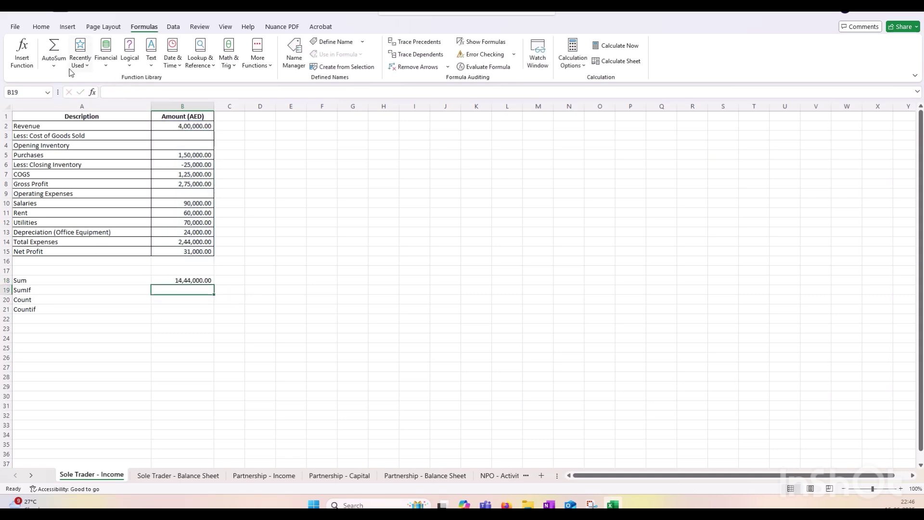
pyautogui.click(55, 67)
pyautogui.click(55, 68)
# Start a SUMIF formula in cell B19 with A1:A15 as the criteria range.
pyautogui.click(30, 291)
pyautogui.click(175, 295)
pyautogui.write('=')
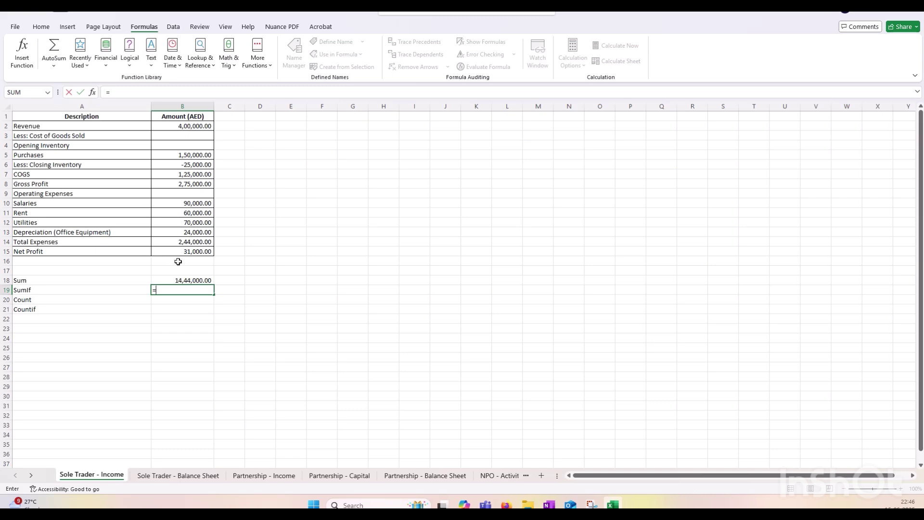
pyautogui.write('sum')
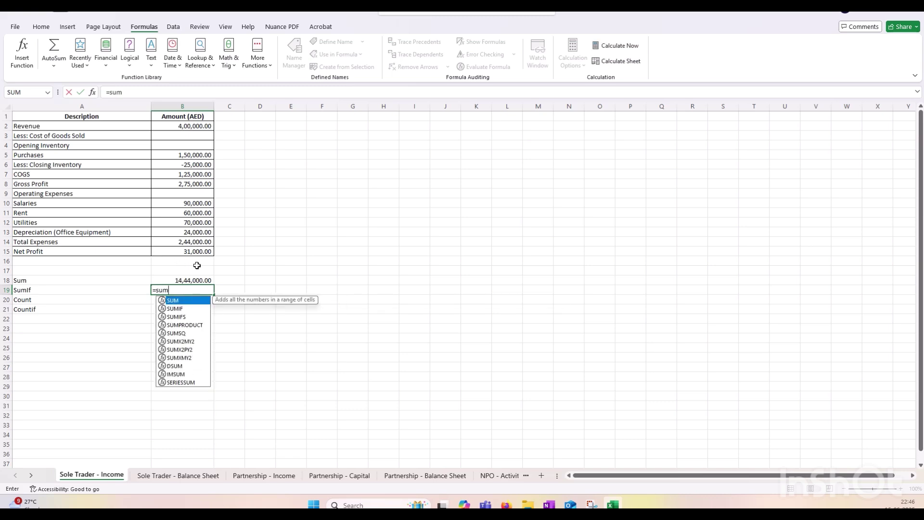
pyautogui.doubleClick(178, 309)
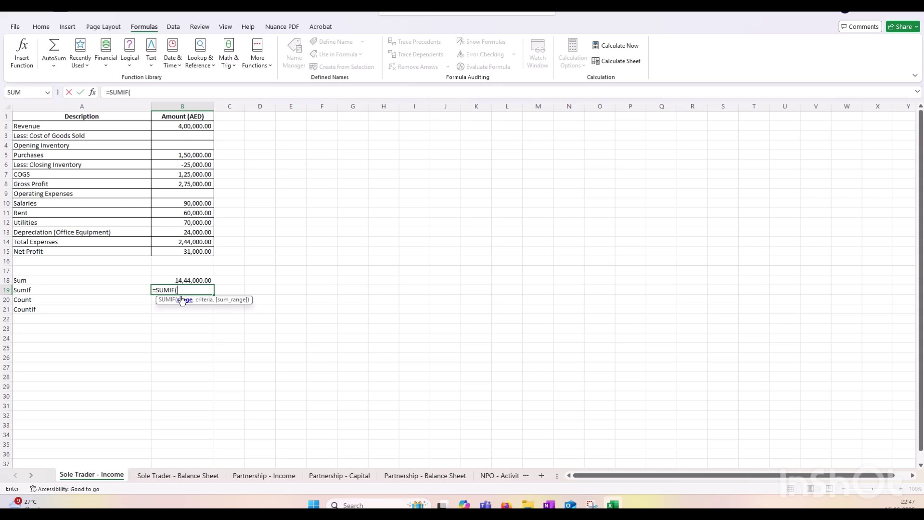
pyautogui.moveTo(58, 118); pyautogui.dragTo(64, 252)
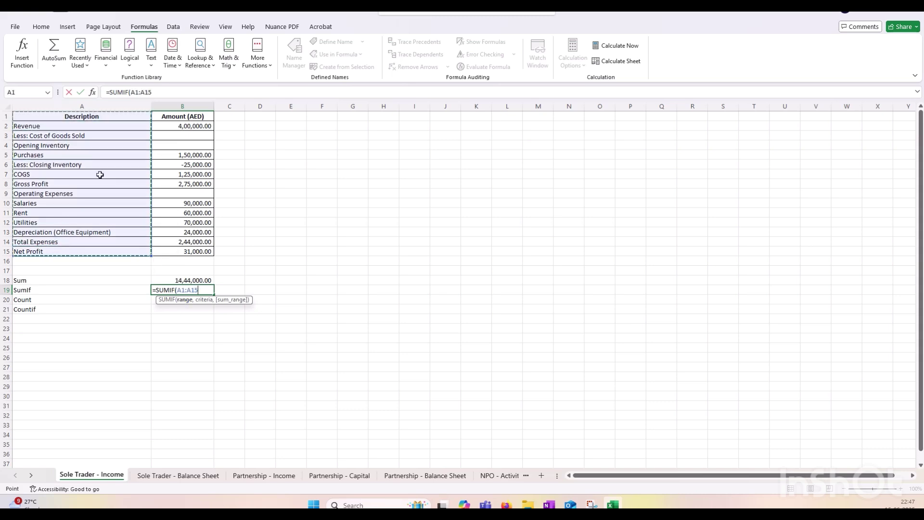
pyautogui.write(',')
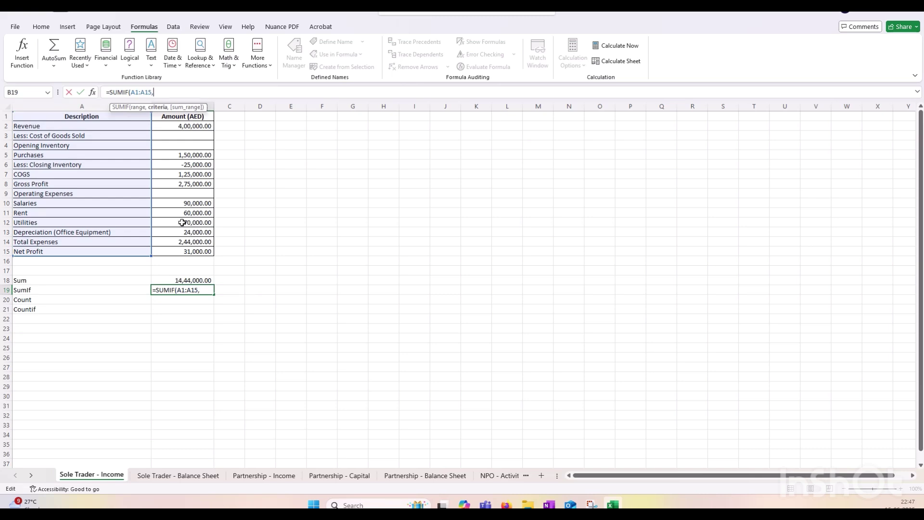
pyautogui.click(42, 125)
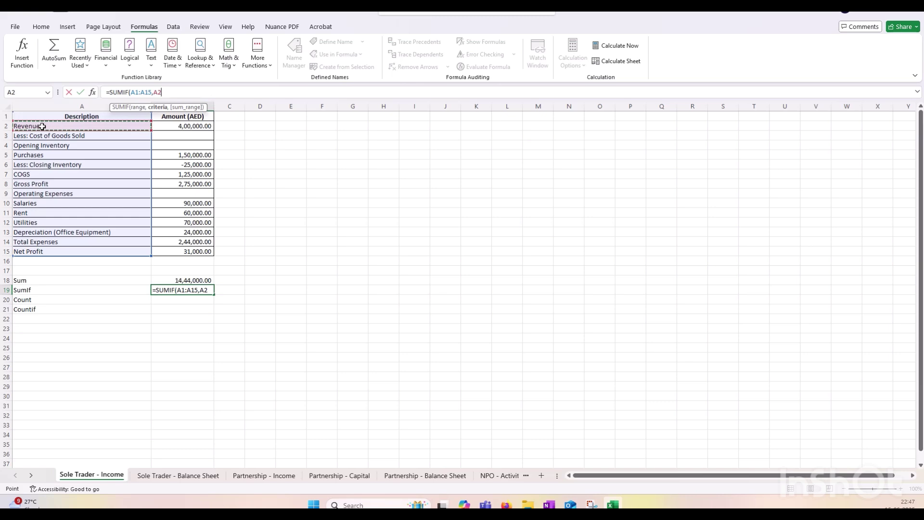
pyautogui.press('BackSpace')
pyautogui.press('BackSpace')
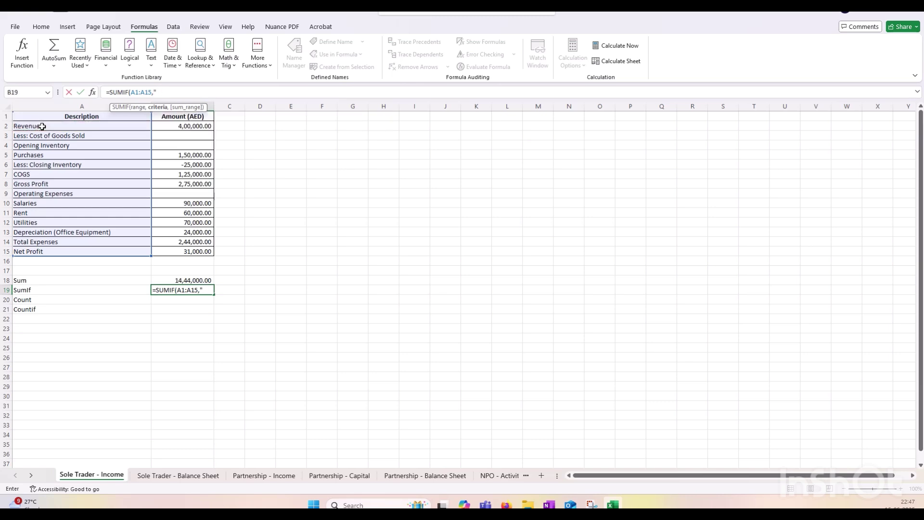
# Complete the SUMIF formula in B19 with the criterion "Revenue" and the sum range B1:B15.
pyautogui.write('"Revenue",')
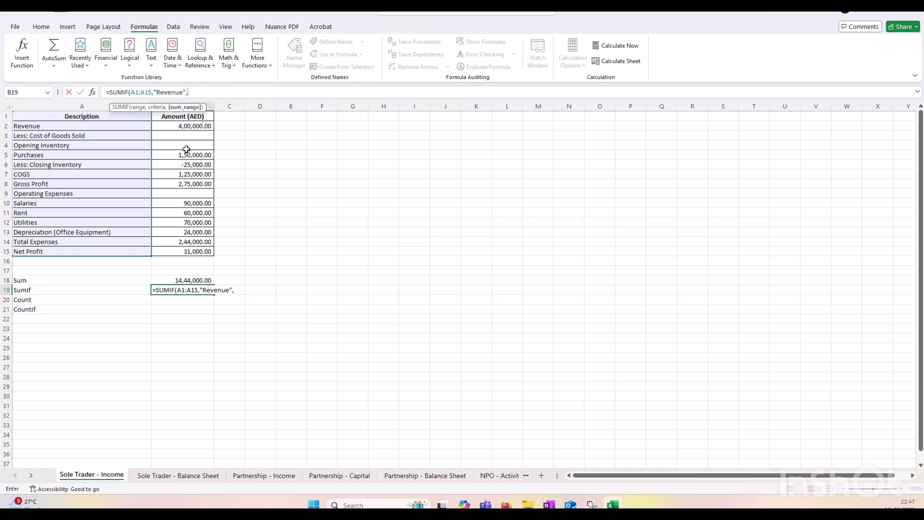
pyautogui.moveTo(180, 118); pyautogui.dragTo(179, 252)
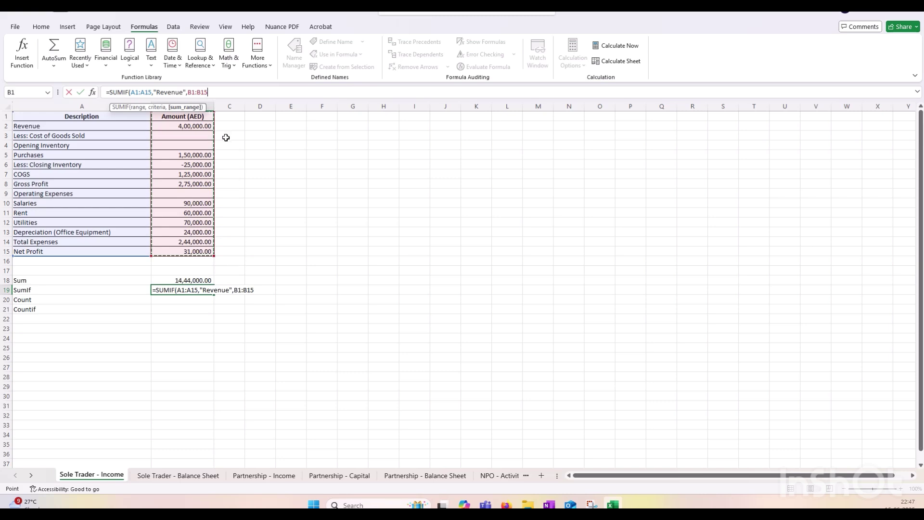
pyautogui.write(')')
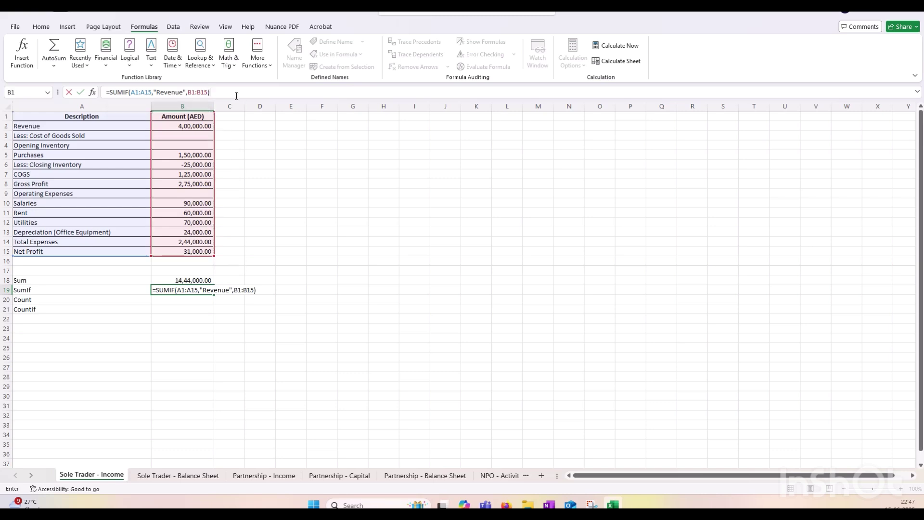
pyautogui.press('Return')
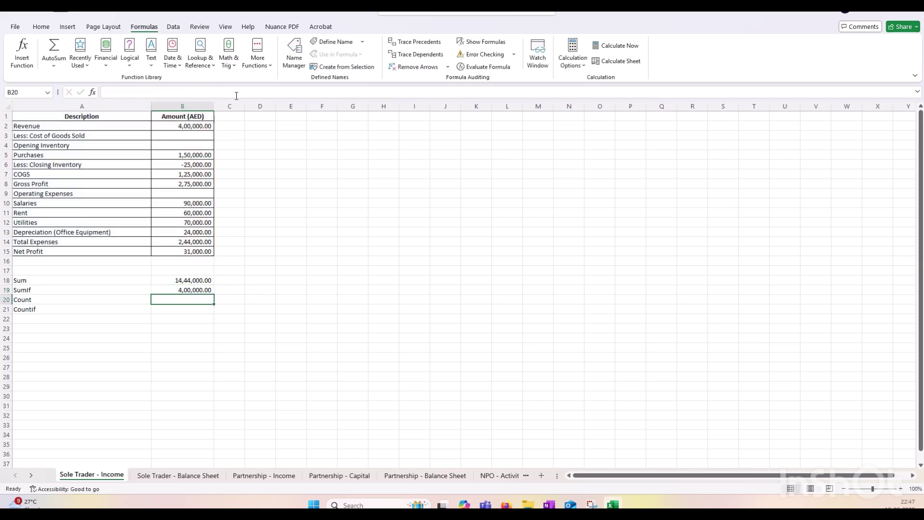
pyautogui.click(199, 126)
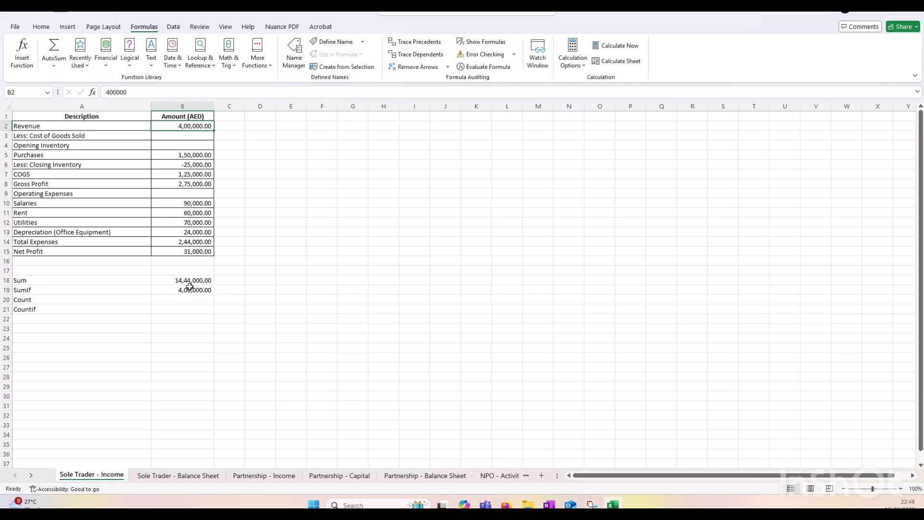
pyautogui.click(33, 294)
pyautogui.click(191, 291)
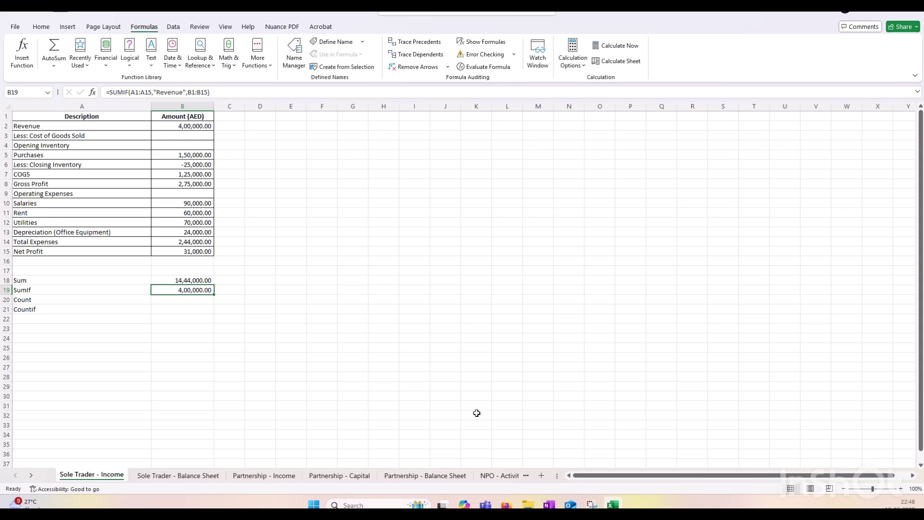
pyautogui.moveTo(32, 279); pyautogui.dragTo(166, 288)
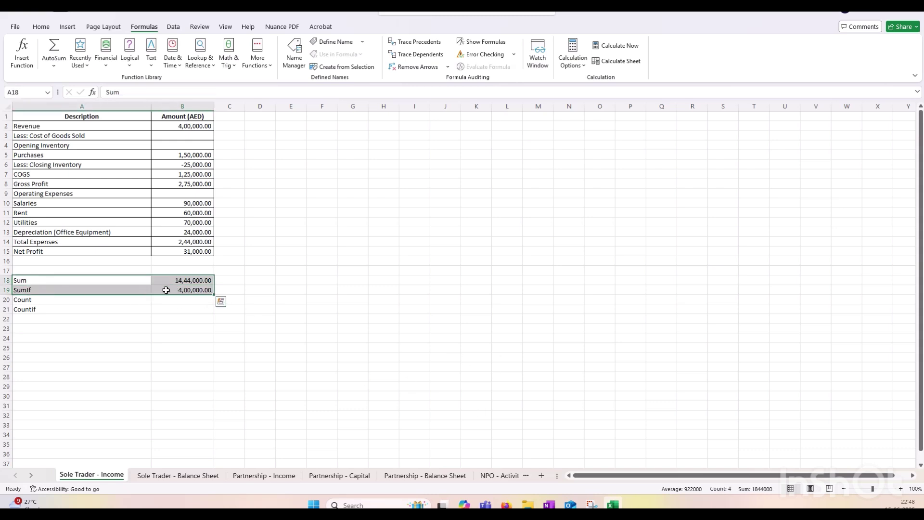
pyautogui.click(52, 302)
pyautogui.moveTo(52, 302); pyautogui.dragTo(52, 305)
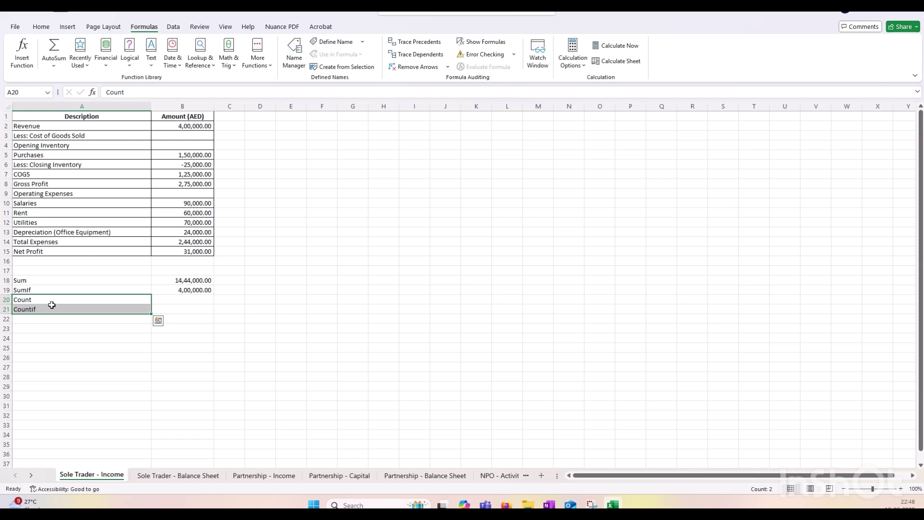
# Enter a COUNT formula in cell B20 over the amounts in B2:B15.
pyautogui.click(155, 299)
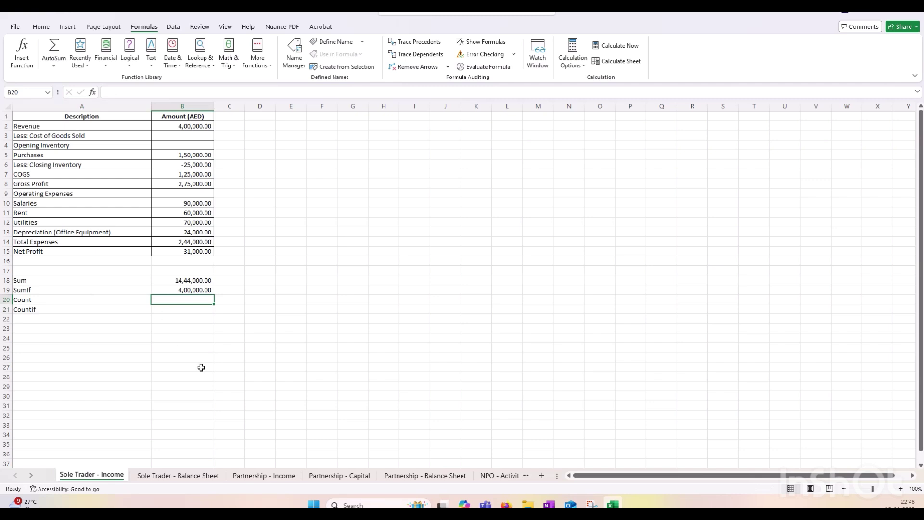
pyautogui.write('=coun')
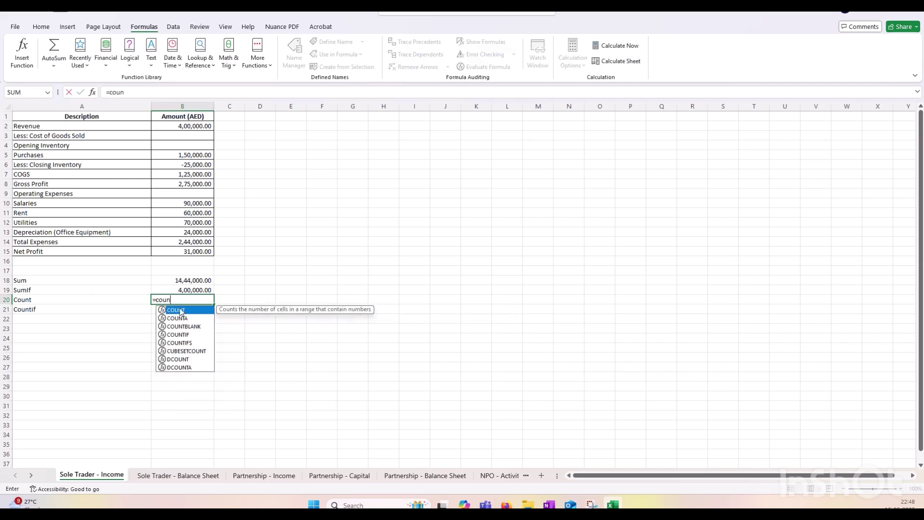
pyautogui.doubleClick(180, 310)
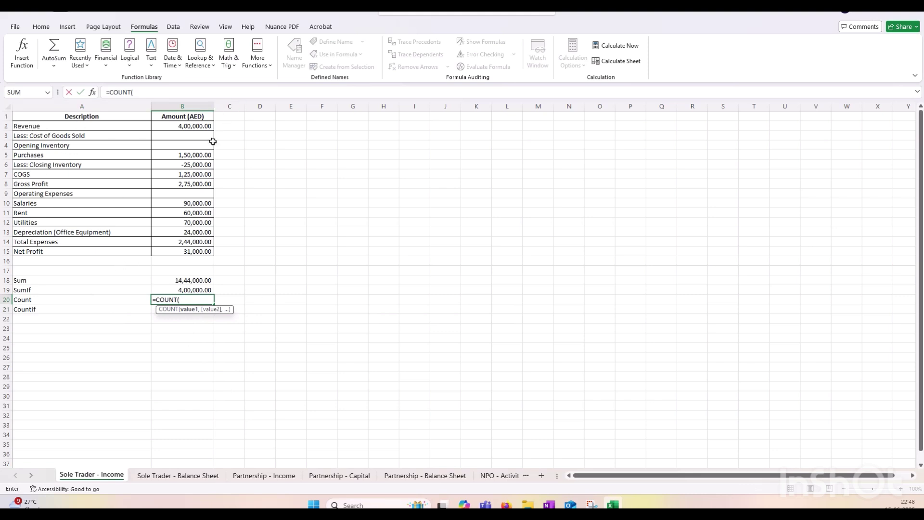
pyautogui.moveTo(200, 127); pyautogui.dragTo(198, 248)
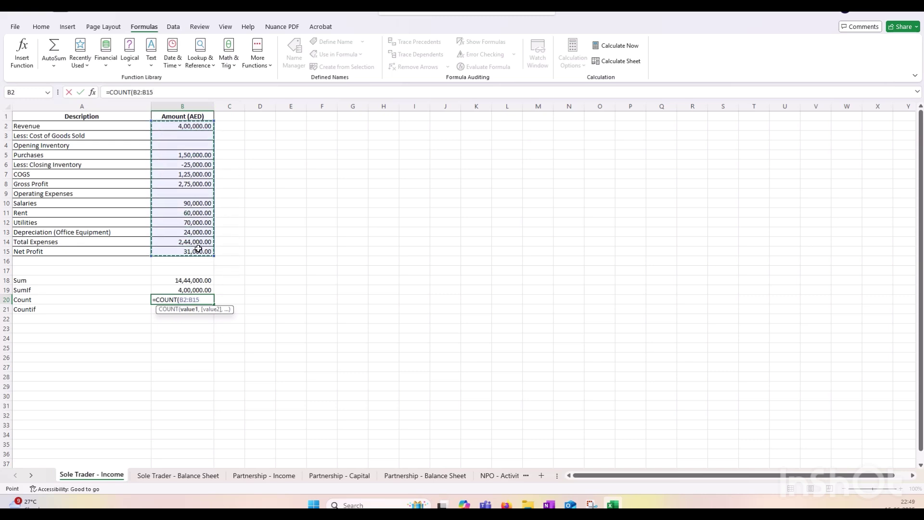
pyautogui.write(')')
pyautogui.press('Return')
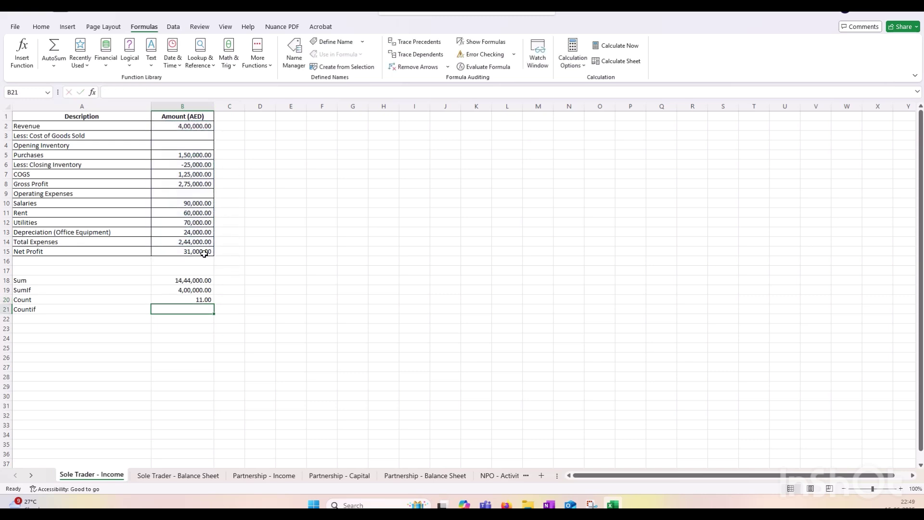
# Compare the amounts in B2:B15, including the blank cells, with the COUNT result, and review the SUMIF formula in B19.
pyautogui.moveTo(194, 126); pyautogui.dragTo(191, 248)
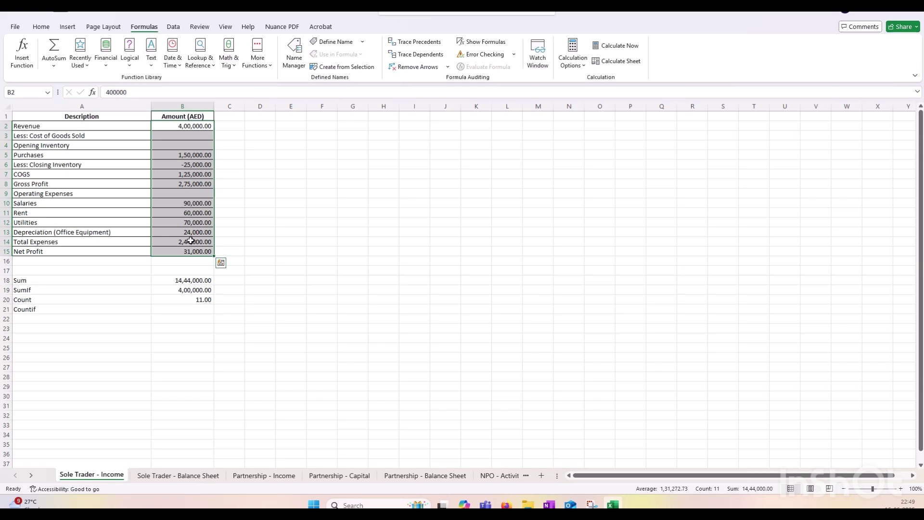
pyautogui.moveTo(192, 126); pyautogui.dragTo(191, 252)
pyautogui.click(197, 300)
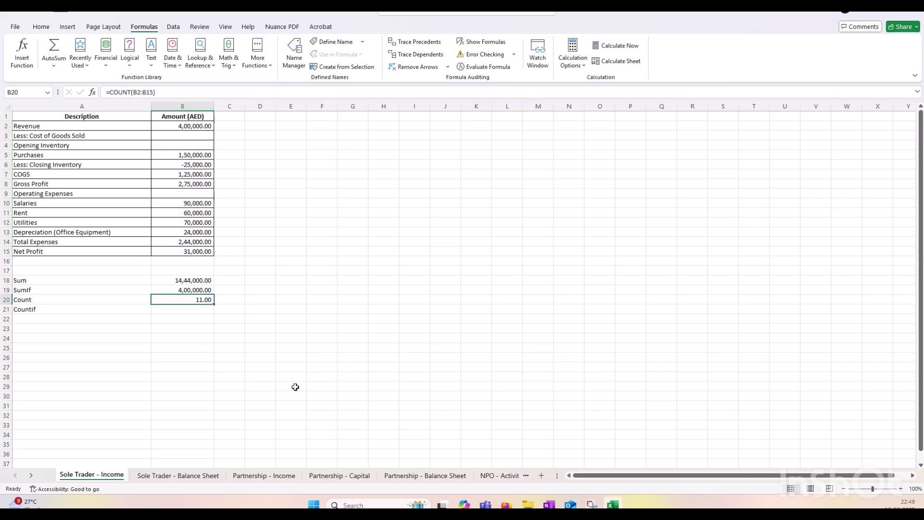
pyautogui.moveTo(192, 135); pyautogui.dragTo(192, 146)
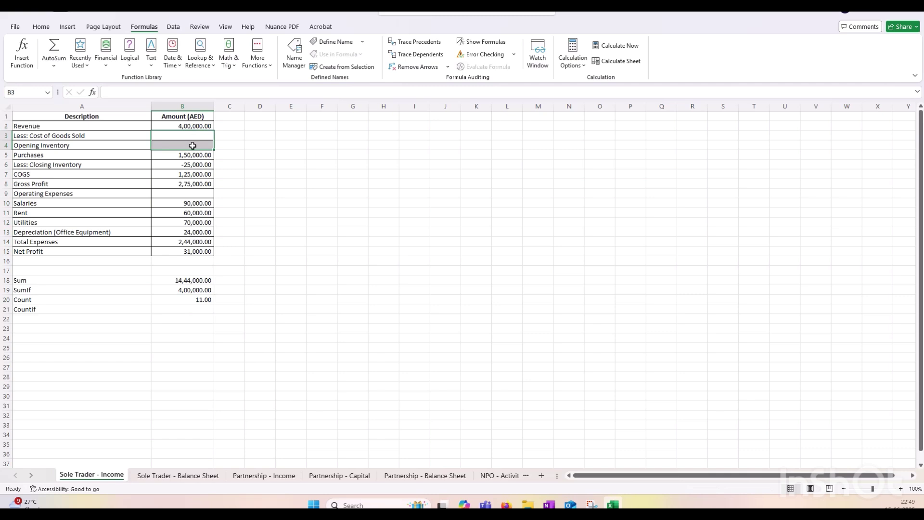
pyautogui.click(45, 303)
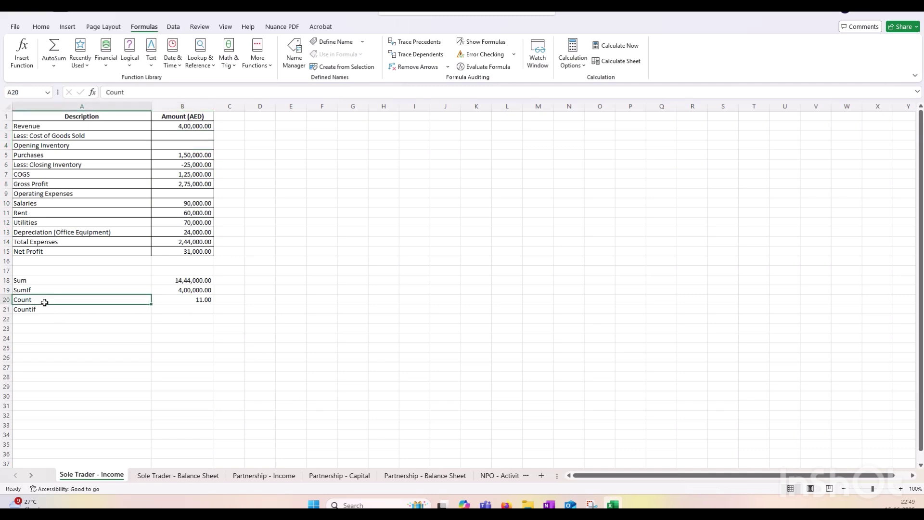
pyautogui.click(197, 302)
pyautogui.moveTo(193, 127); pyautogui.dragTo(197, 252)
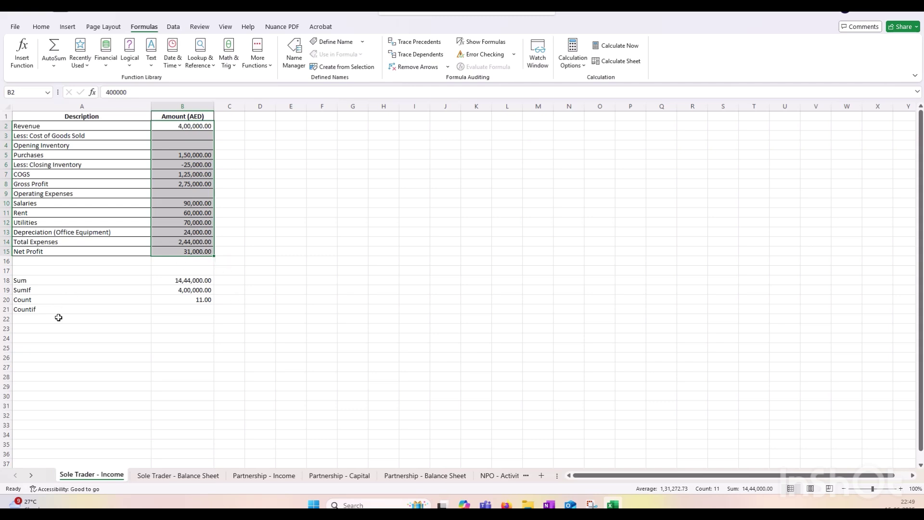
pyautogui.click(195, 309)
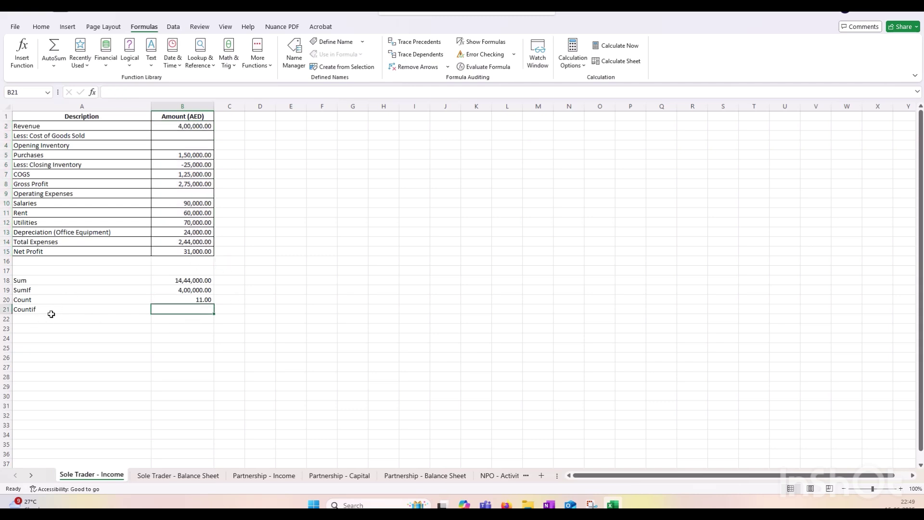
pyautogui.click(46, 290)
pyautogui.click(179, 292)
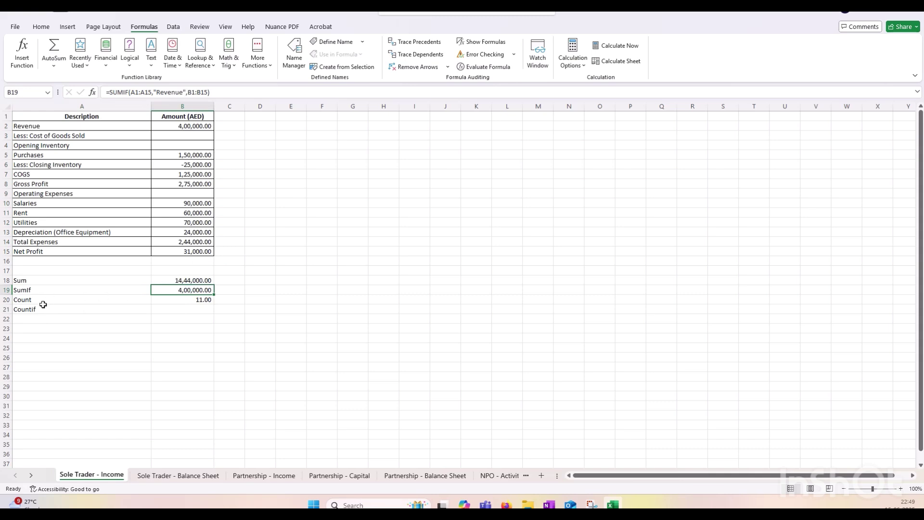
pyautogui.click(70, 309)
pyautogui.click(180, 300)
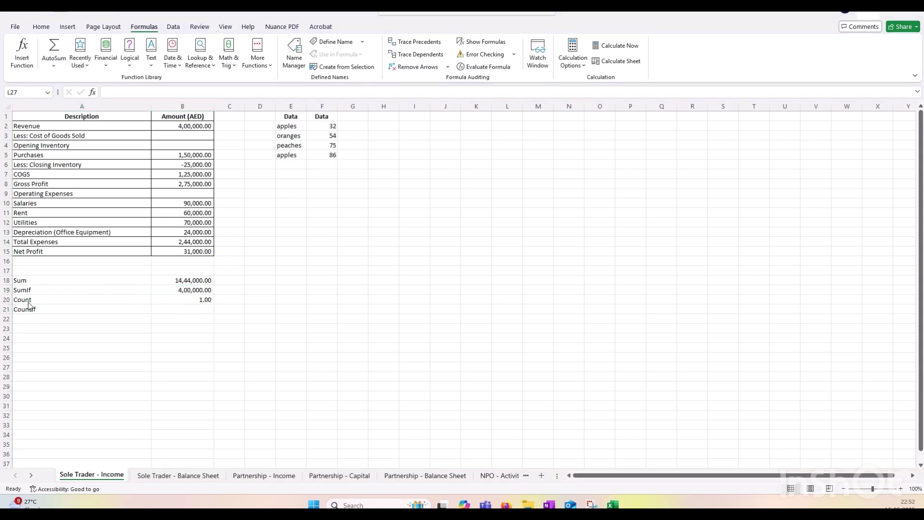
# Enter a COUNTIF formula in B21 on column E with the criterion "Apples", and check it against the matching cells E2 and E5.
pyautogui.click(196, 310)
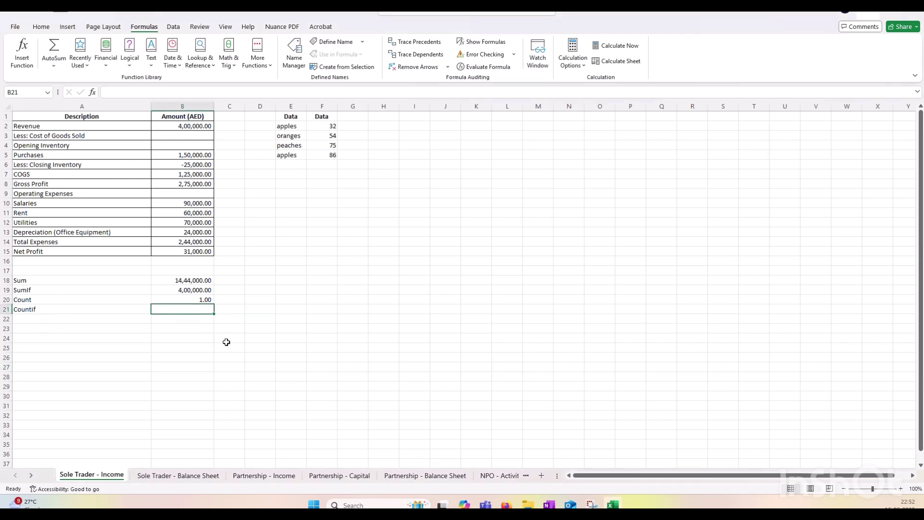
pyautogui.write('=')
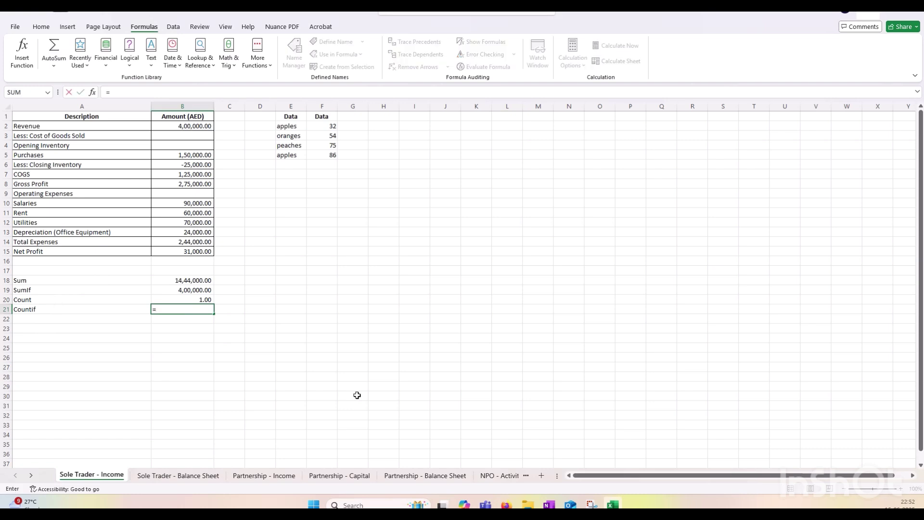
pyautogui.write('coun')
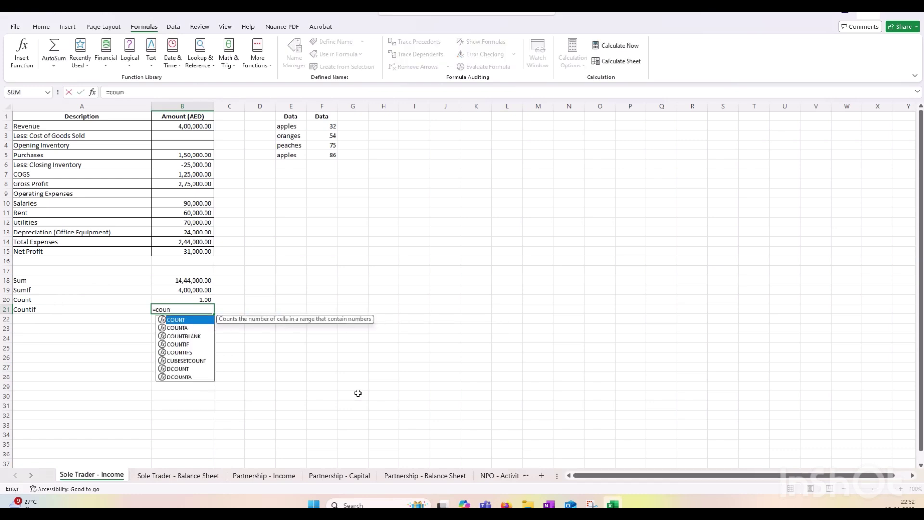
pyautogui.doubleClick(186, 344)
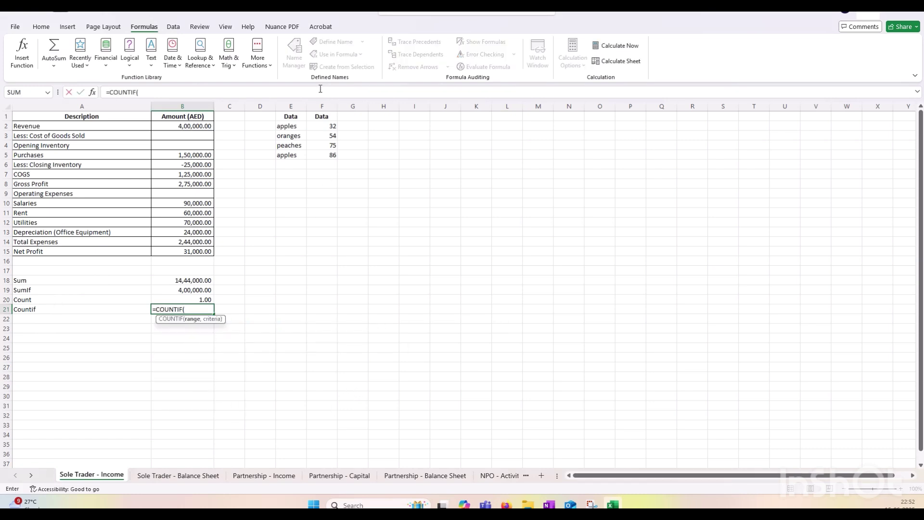
pyautogui.click(290, 107)
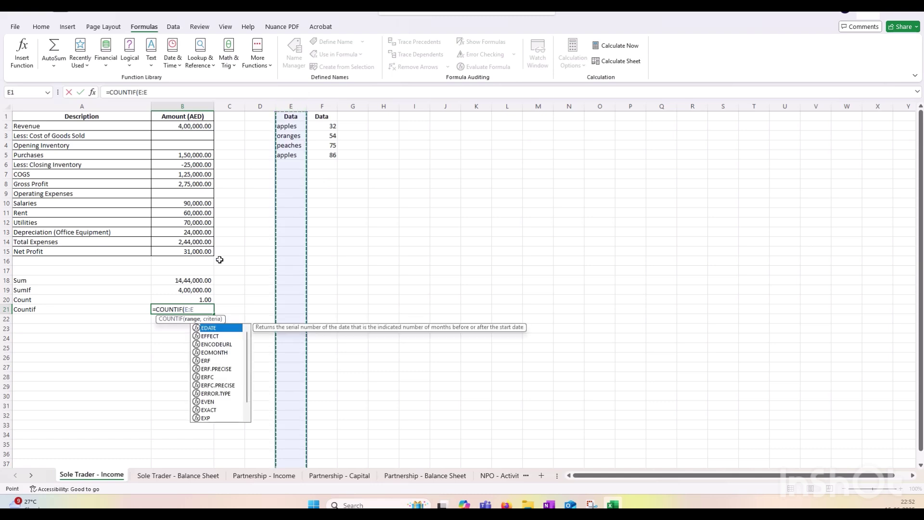
pyautogui.write(',')
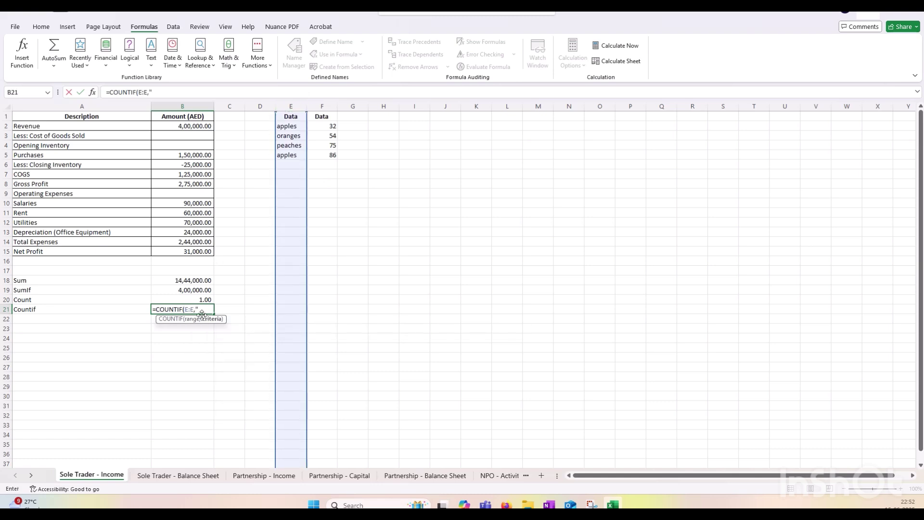
pyautogui.write('"Apples"')
pyautogui.press('Return')
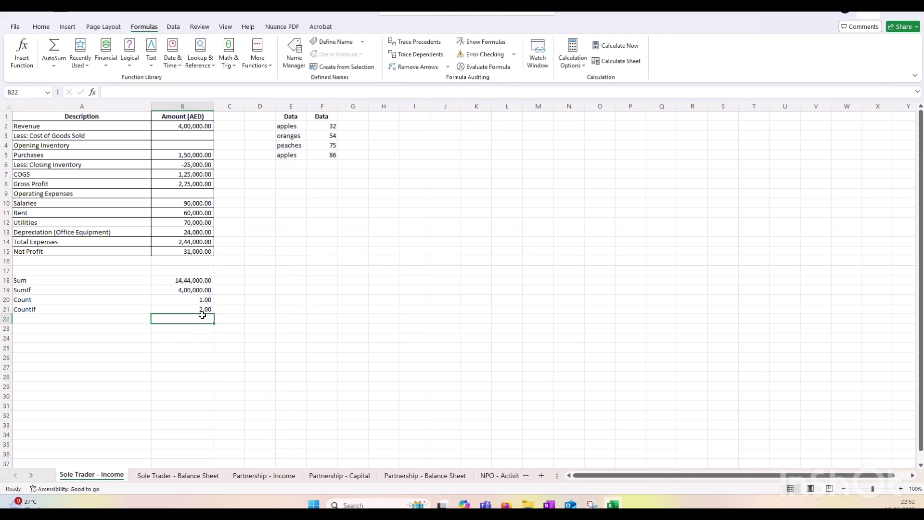
pyautogui.click(203, 309)
pyautogui.click(295, 127)
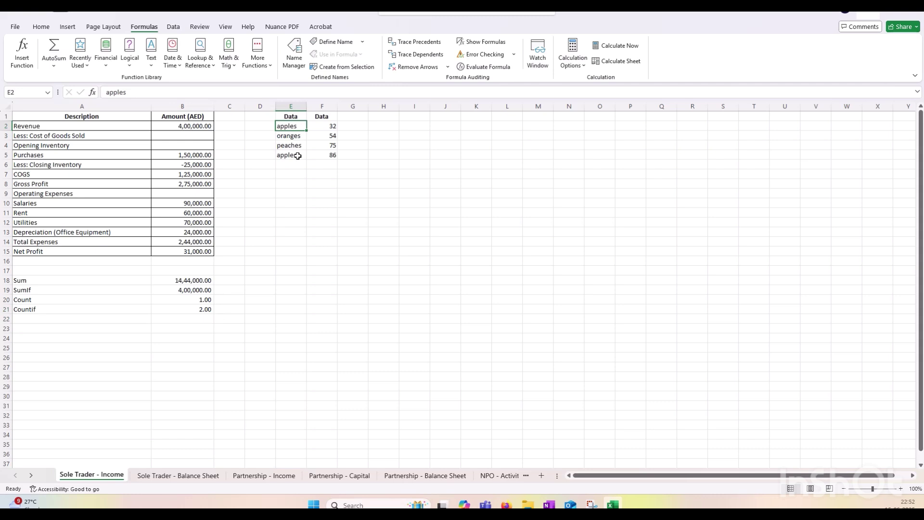
pyautogui.click(296, 156)
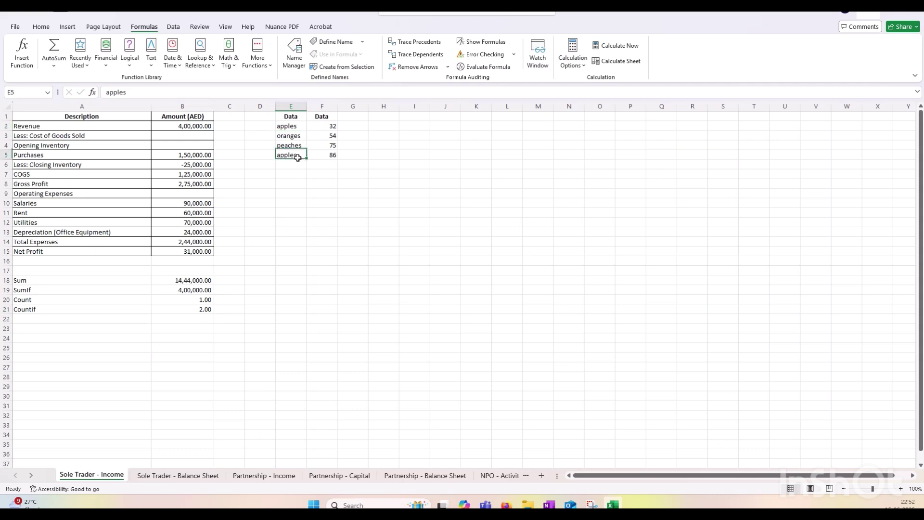
# Remove the word Apples from the COUNTIF criterion in B21, leaving only the empty quotation marks.
pyautogui.doubleClick(192, 308)
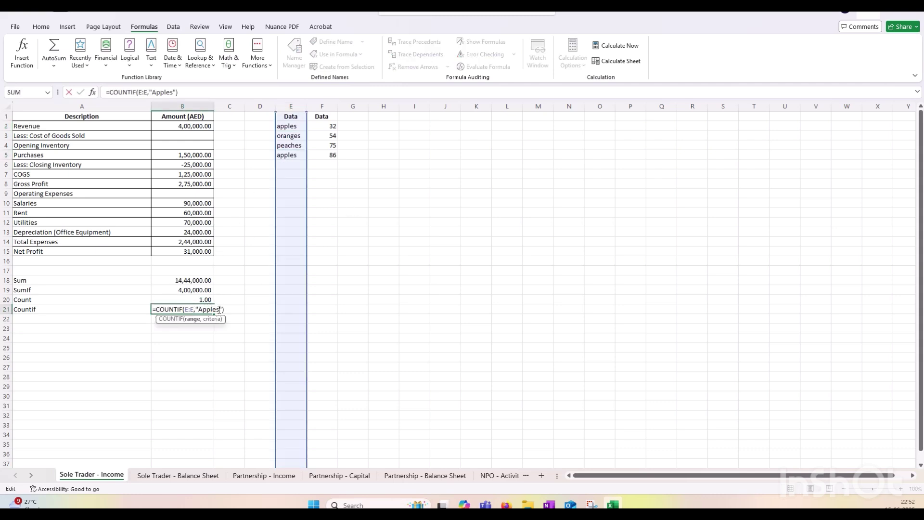
pyautogui.click(217, 309)
pyautogui.press('BackSpace')
pyautogui.press('BackSpace')
pyautogui.press('BackSpace')
pyautogui.press('BackSpace')
pyautogui.press('BackSpace')
pyautogui.press('BackSpace')
pyautogui.click(41, 333)
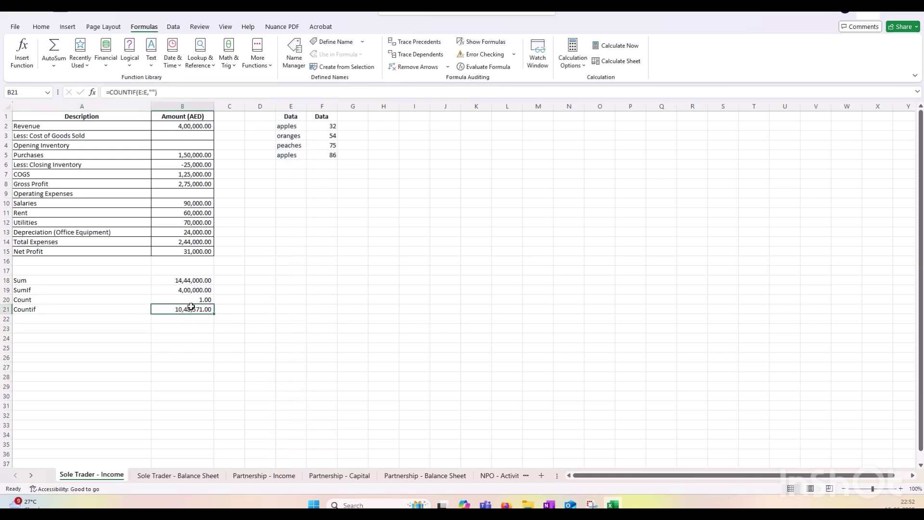
# Replace the empty quotation marks in B21's COUNTIF formula with a reference to cell A23 as the criterion.
pyautogui.doubleClick(197, 311)
pyautogui.click(202, 311)
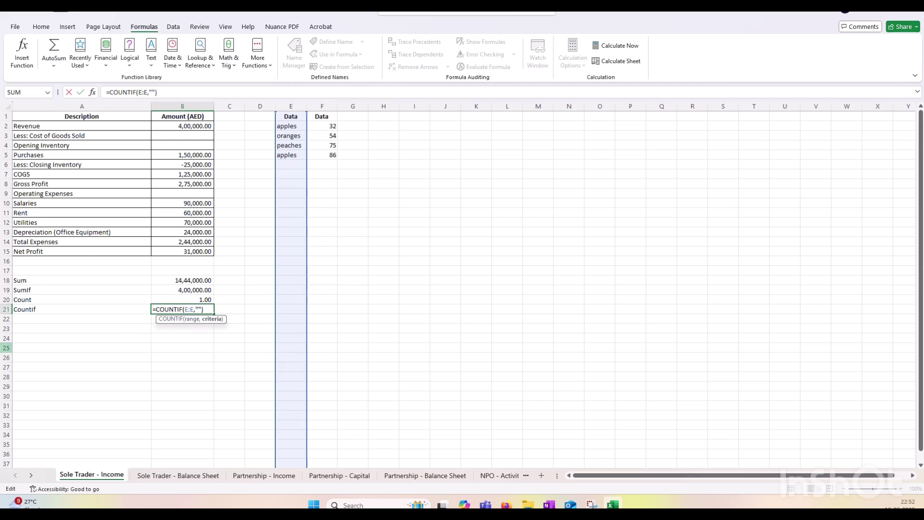
pyautogui.click(40, 327)
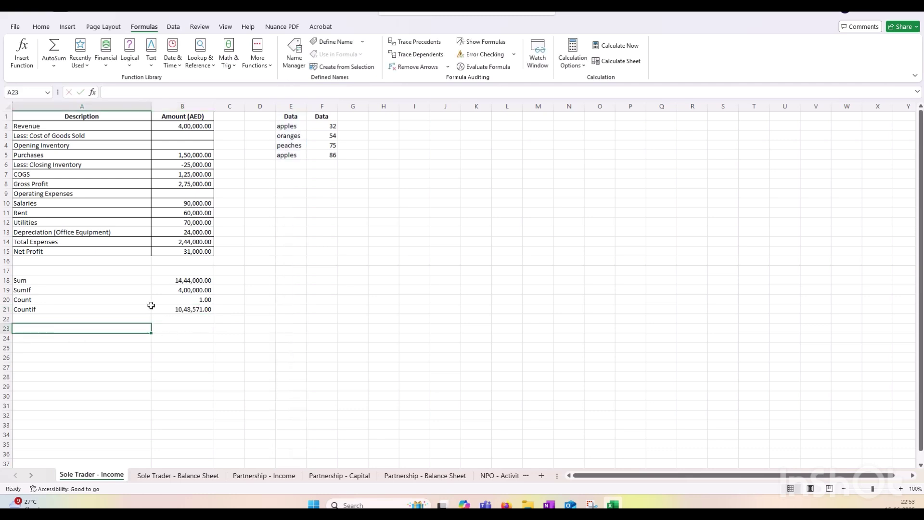
pyautogui.click(179, 303)
pyautogui.doubleClick(194, 310)
pyautogui.press('Right')
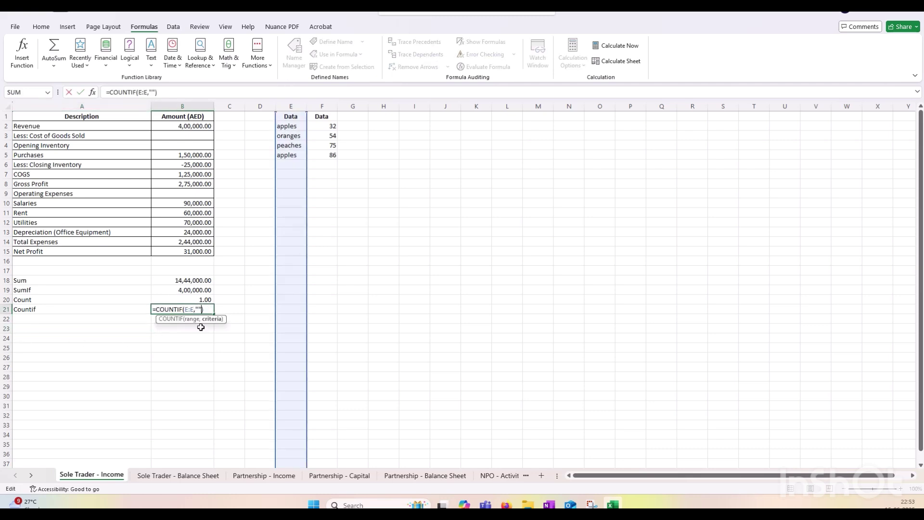
pyautogui.press('Delete')
pyautogui.press('Delete')
pyautogui.click(83, 329)
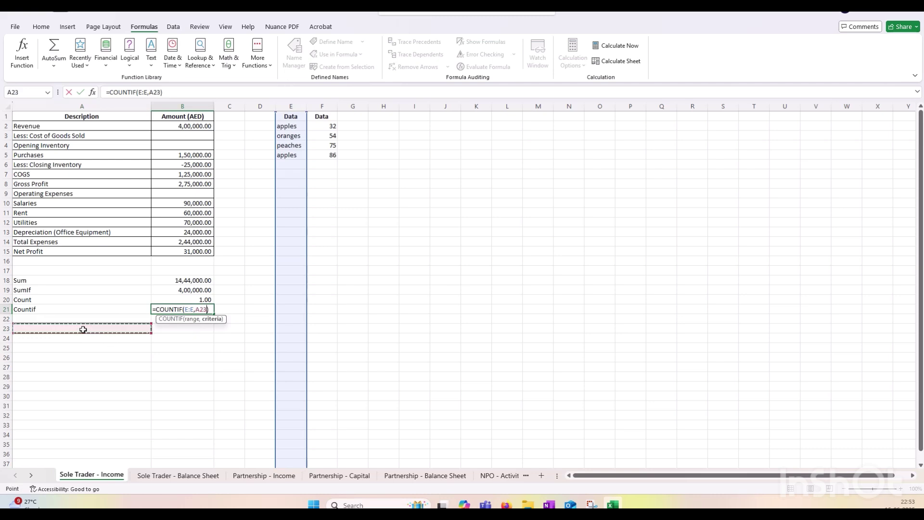
pyautogui.press('Return')
# Try Apples and Oranges in turn as the COUNTIF criterion in cell A23.
pyautogui.click(82, 329)
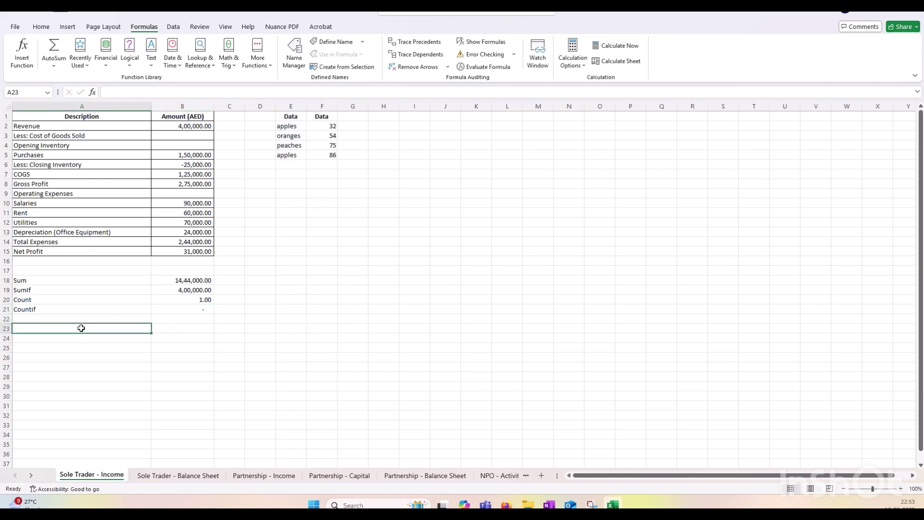
pyautogui.write('Apples')
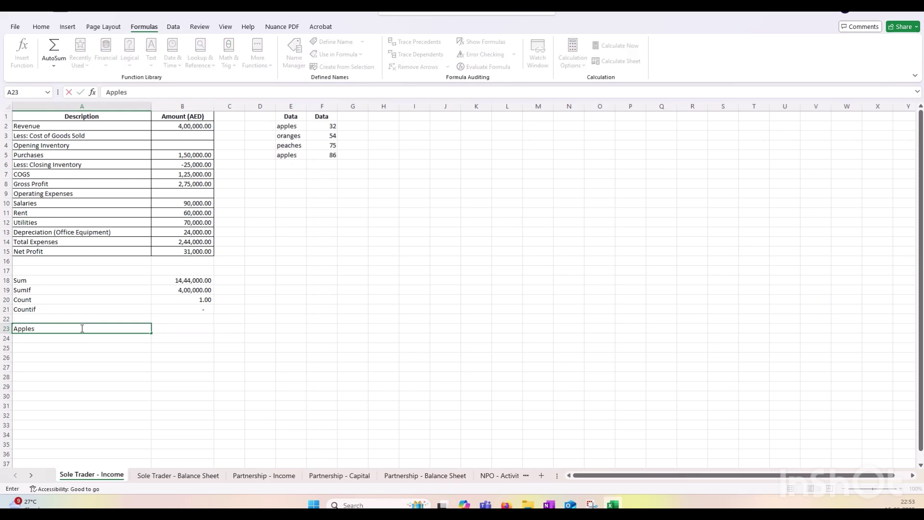
pyautogui.press('Return')
pyautogui.click(82, 329)
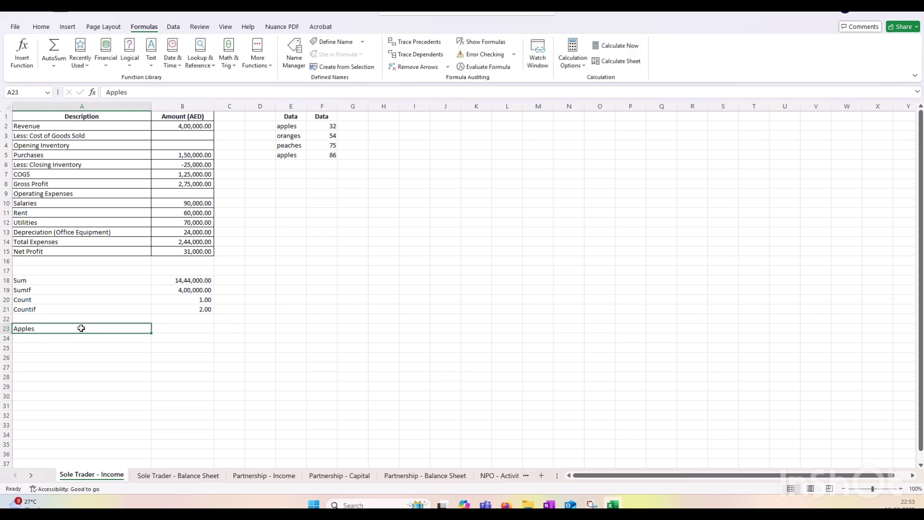
pyautogui.write('Or')
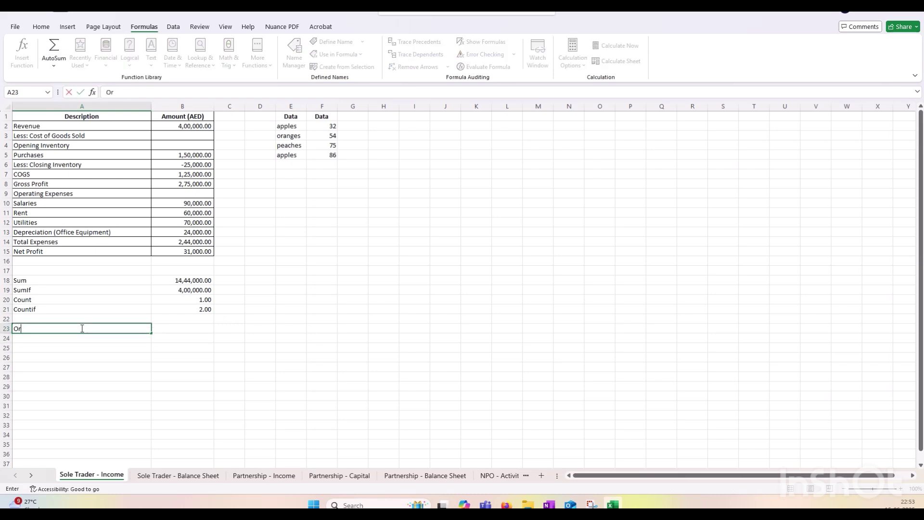
pyautogui.write('anges')
pyautogui.press('Return')
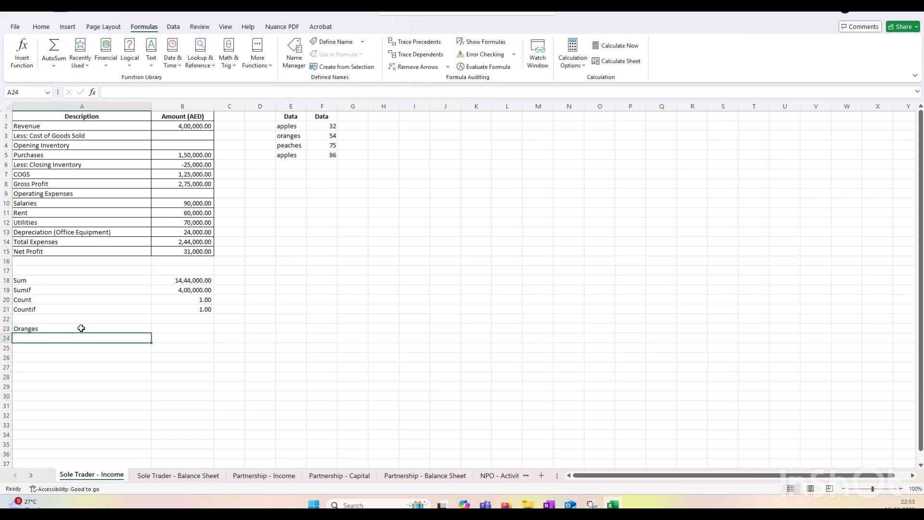
# Set the criterion in A23 to Peaches and review the COUNTIF formula in B21.
pyautogui.click(81, 328)
pyautogui.write('P')
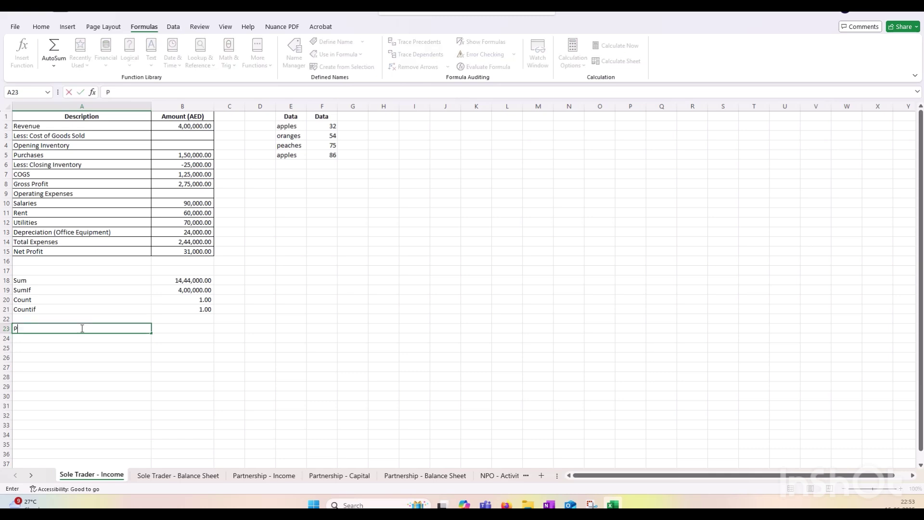
pyautogui.write('eaches')
pyautogui.press('Return')
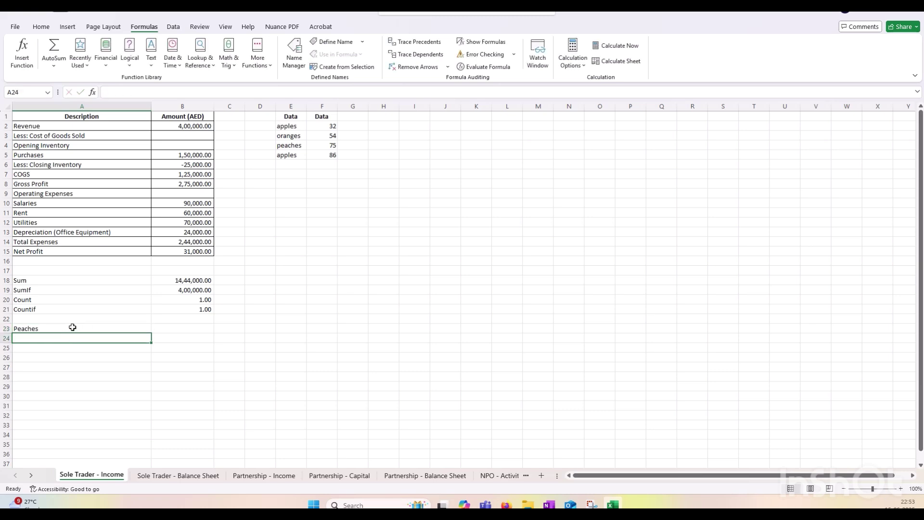
pyautogui.click(72, 327)
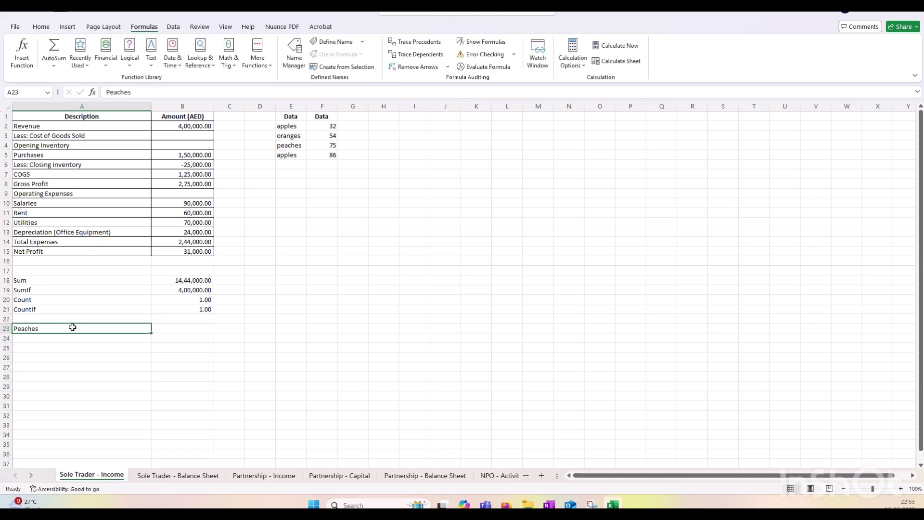
pyautogui.doubleClick(196, 309)
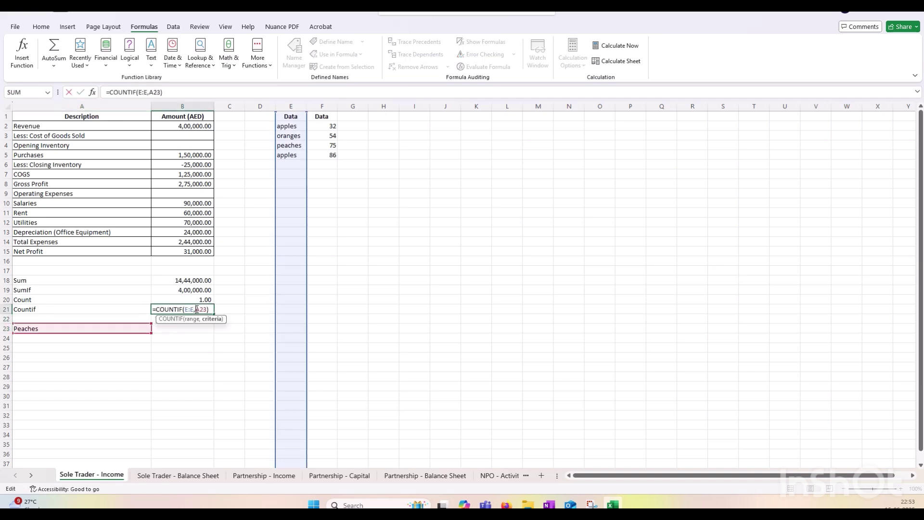
pyautogui.hotkey('ctrl', 'Return')
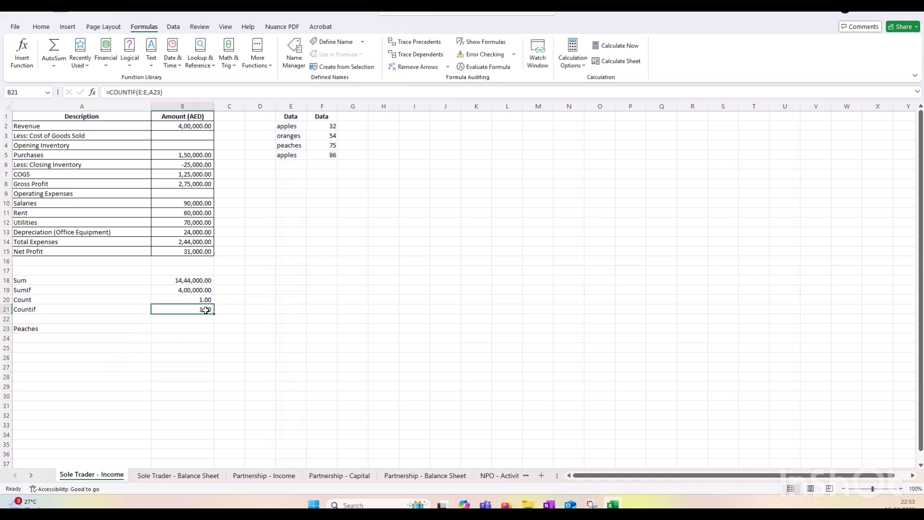